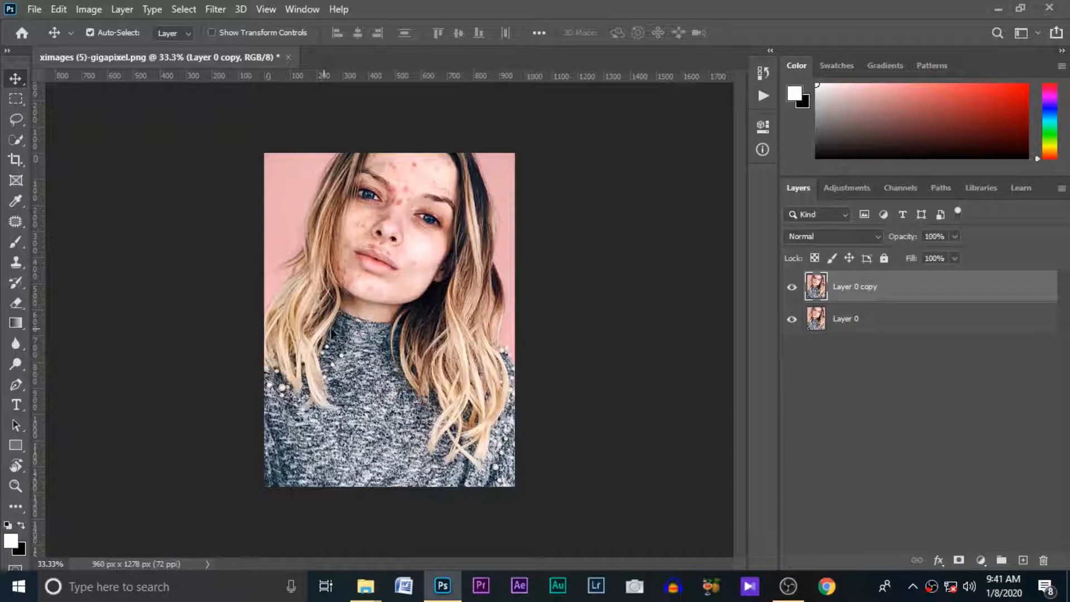
Choose the Spot Healing Brush and retouch the skin on the neck just below the chin at 25 px
{"action": "key", "text": "ctrl+plus"}
{"action": "key", "text": "ctrl+plus"}
{"action": "key", "text": "ctrl+plus"}
{"action": "key", "text": "ctrl+plus"}
{"action": "key", "text": "ctrl+plus"}
{"action": "mouse_move", "coordinate": [380, 288]}
{"action": "left_mouse_down"}
{"action": "mouse_move", "coordinate": [352, 361]}
{"action": "mouse_move", "coordinate": [312, 414]}
{"action": "left_mouse_up"}
{"action": "right_click", "coordinate": [16, 221]}
{"action": "left_click", "coordinate": [92, 221]}
{"action": "left_click_drag", "start_coordinate": [210, 450], "coordinate": [303, 463]}
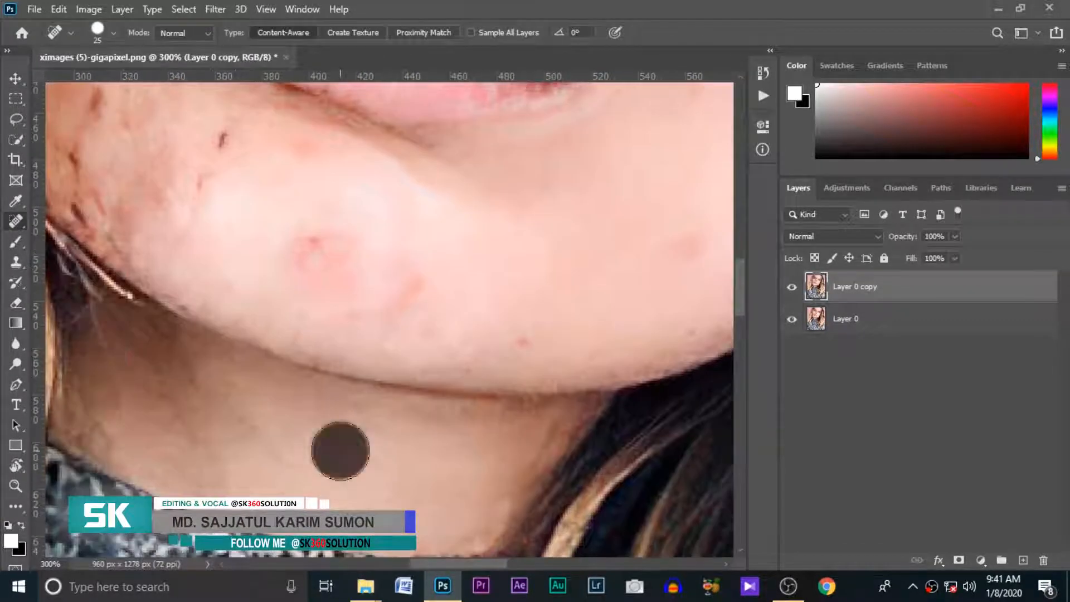
{"action": "left_click", "coordinate": [340, 450]}
Heal the small spots along the chin and lower jaw with a 15 px Spot Healing Brush
{"action": "left_click_drag", "start_coordinate": [565, 349], "coordinate": [402, 390]}
{"action": "left_click_drag", "start_coordinate": [532, 280], "coordinate": [509, 288]}
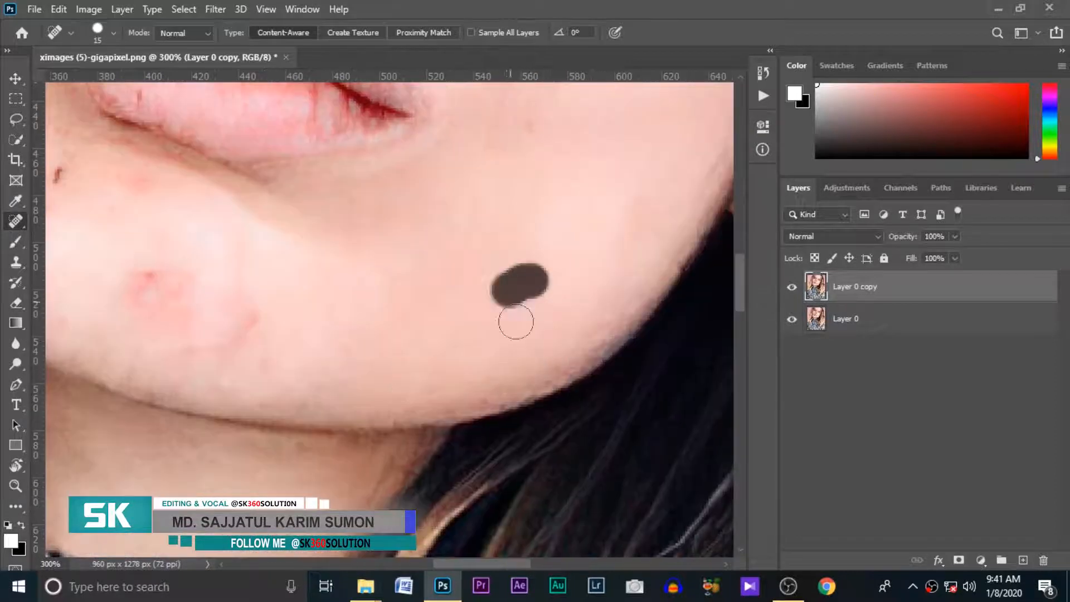
{"action": "left_click_drag", "start_coordinate": [360, 357], "coordinate": [461, 354]}
{"action": "left_click", "coordinate": [159, 181]}
Heal the red spots on the cheek beside the right corner of the mouth
{"action": "left_click_drag", "start_coordinate": [629, 126], "coordinate": [455, 236]}
{"action": "left_click", "coordinate": [449, 242]}
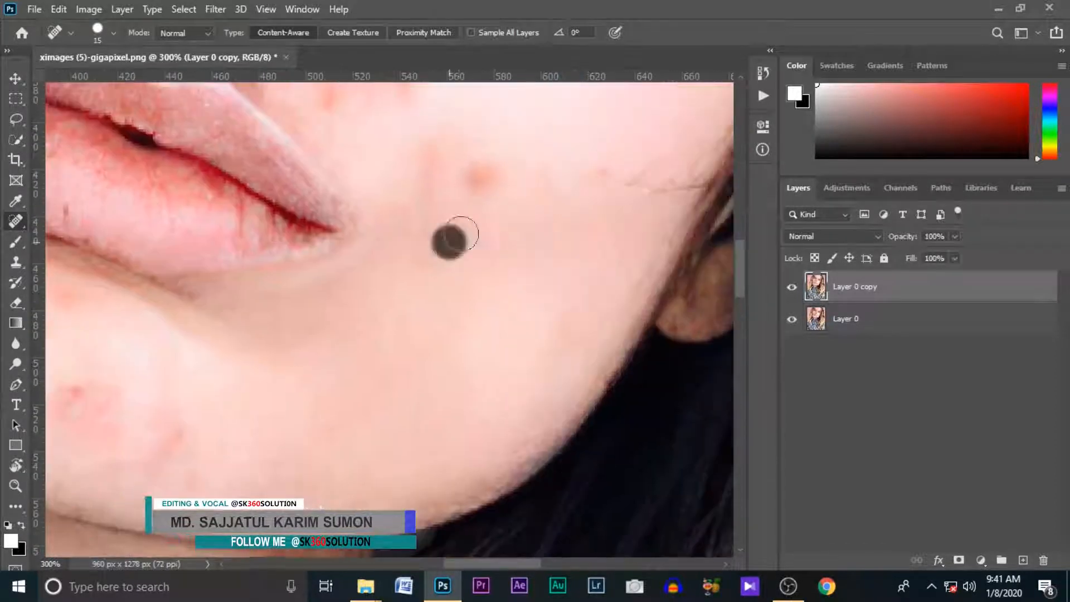
{"action": "left_click_drag", "start_coordinate": [475, 184], "coordinate": [494, 173]}
{"action": "left_click_drag", "start_coordinate": [433, 159], "coordinate": [414, 323]}
{"action": "left_click_drag", "start_coordinate": [374, 229], "coordinate": [382, 256]}
{"action": "mouse_move", "coordinate": [303, 253]}
{"action": "left_mouse_down"}
{"action": "mouse_move", "coordinate": [300, 279]}
{"action": "mouse_move", "coordinate": [357, 242]}
{"action": "left_mouse_up"}
{"action": "left_click_drag", "start_coordinate": [486, 251], "coordinate": [398, 357]}
Heal the uneven skin between the nose and the upper lip
{"action": "mouse_move", "coordinate": [136, 335]}
{"action": "left_mouse_down"}
{"action": "mouse_move", "coordinate": [335, 370]}
{"action": "mouse_move", "coordinate": [360, 393]}
{"action": "left_mouse_up"}
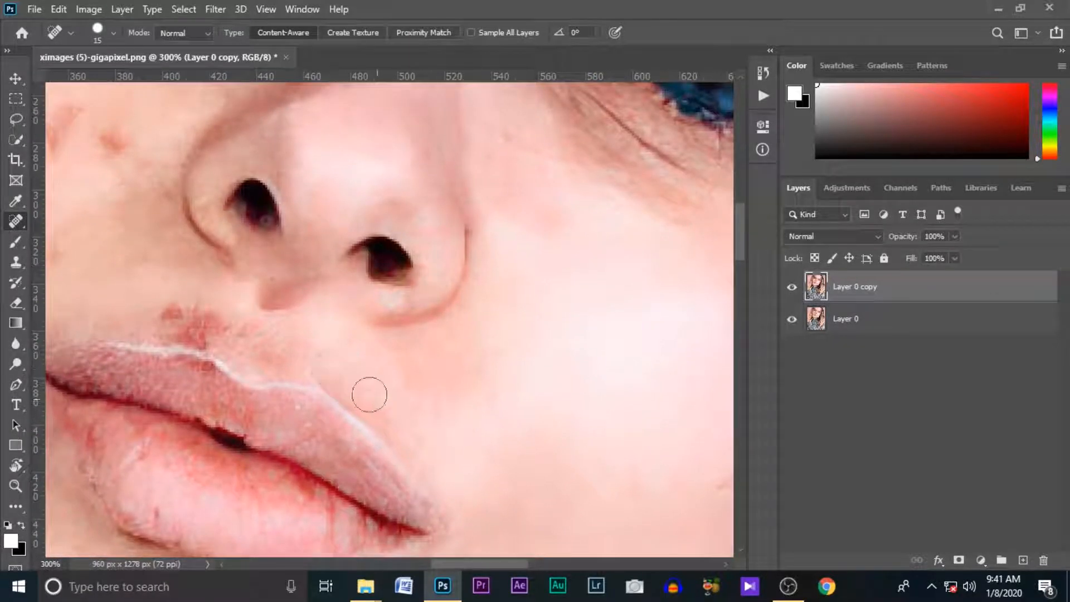
{"action": "left_click", "coordinate": [361, 403]}
{"action": "left_click", "coordinate": [347, 378]}
{"action": "left_click_drag", "start_coordinate": [343, 358], "coordinate": [392, 366]}
{"action": "mouse_move", "coordinate": [369, 304]}
{"action": "left_mouse_down"}
{"action": "mouse_move", "coordinate": [337, 303]}
{"action": "mouse_move", "coordinate": [321, 318]}
{"action": "left_mouse_up"}
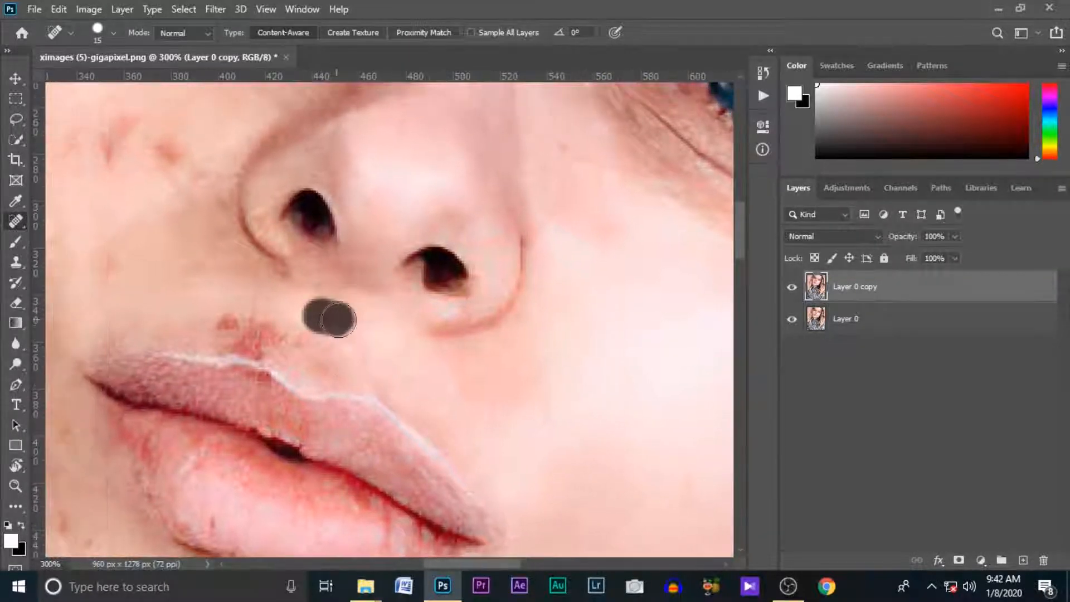
{"action": "left_click_drag", "start_coordinate": [415, 410], "coordinate": [522, 419]}
Undo the last stroke above the upper lip and heal the red patch there with a softer 15 px brush
{"action": "mouse_move", "coordinate": [365, 337]}
{"action": "left_mouse_down"}
{"action": "mouse_move", "coordinate": [322, 329]}
{"action": "mouse_move", "coordinate": [349, 348]}
{"action": "mouse_move", "coordinate": [221, 340]}
{"action": "left_mouse_up"}
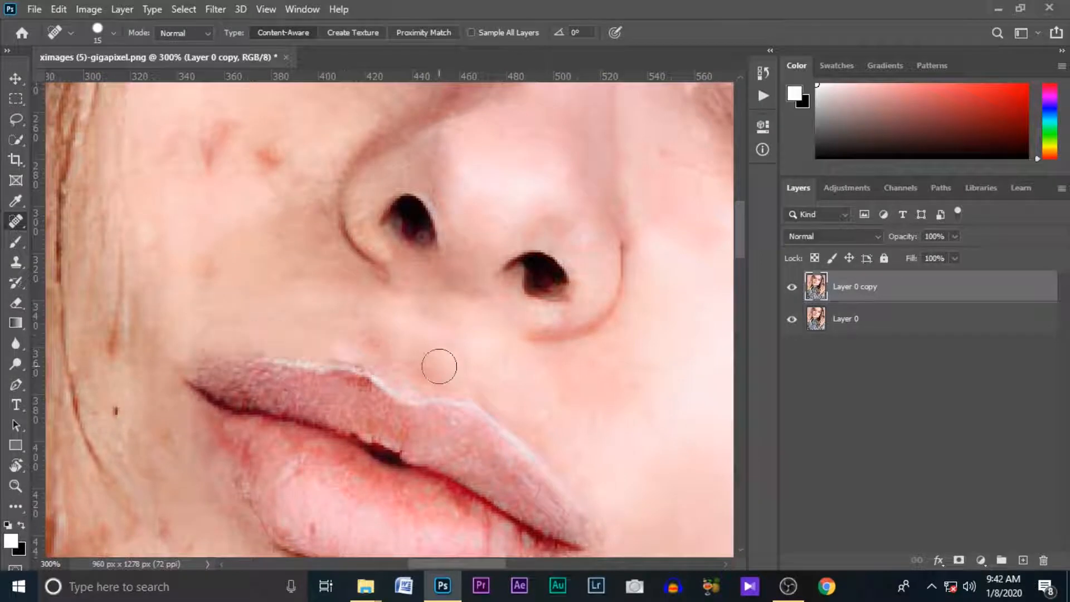
{"action": "key", "text": "ctrl+z"}
{"action": "left_click", "coordinate": [113, 33]}
{"action": "left_click_drag", "start_coordinate": [317, 347], "coordinate": [247, 331]}
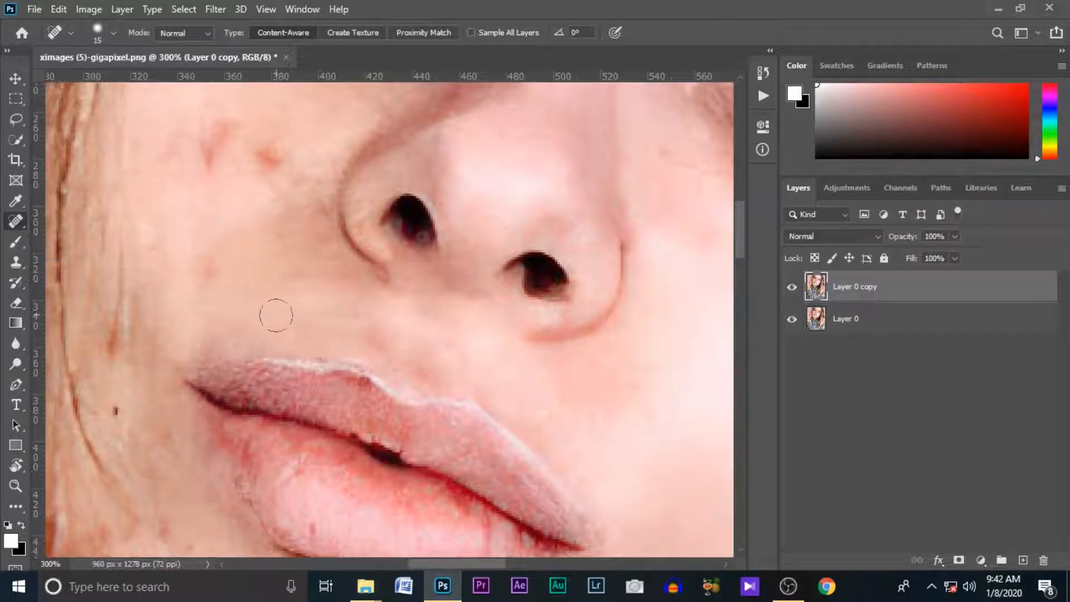
{"action": "left_click_drag", "start_coordinate": [340, 329], "coordinate": [423, 362]}
{"action": "left_click", "coordinate": [436, 345]}
{"action": "left_click_drag", "start_coordinate": [357, 325], "coordinate": [534, 312]}
Set the healing brush hardness to 100% and heal the dark spots on the cheek beside the left hair strand
{"action": "left_click", "coordinate": [114, 33]}
{"action": "left_click", "coordinate": [177, 113]}
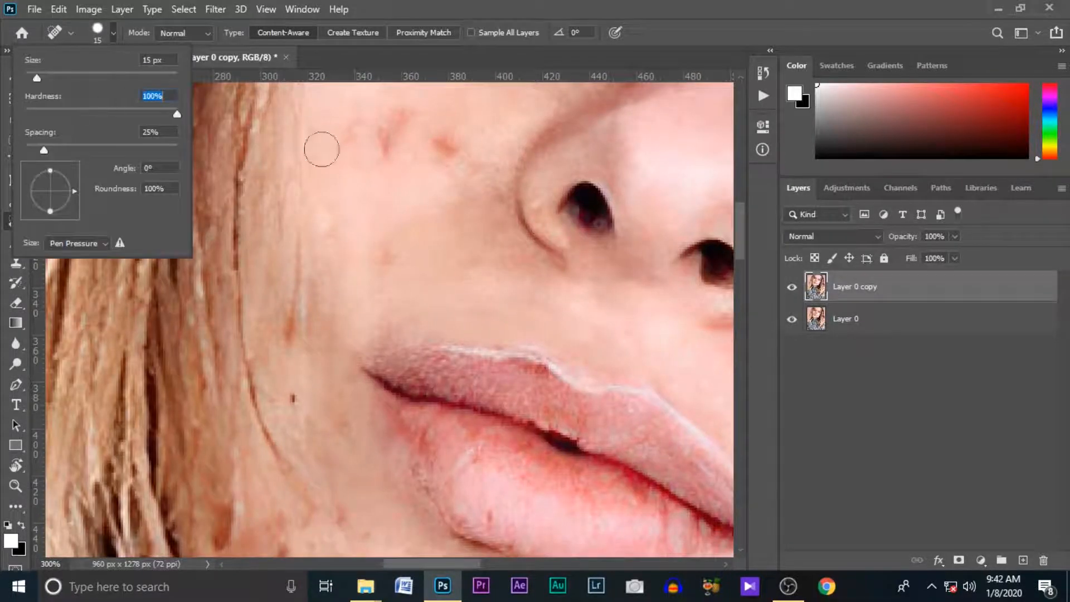
{"action": "left_click_drag", "start_coordinate": [303, 407], "coordinate": [295, 189]}
{"action": "left_click_drag", "start_coordinate": [285, 307], "coordinate": [277, 346]}
{"action": "left_click_drag", "start_coordinate": [258, 398], "coordinate": [300, 476]}
Heal the reddish blemishes on the chin below the lower lip
{"action": "left_click_drag", "start_coordinate": [468, 382], "coordinate": [388, 315]}
{"action": "left_click", "coordinate": [401, 314]}
{"action": "left_click", "coordinate": [408, 410]}
{"action": "left_click", "coordinate": [516, 457]}
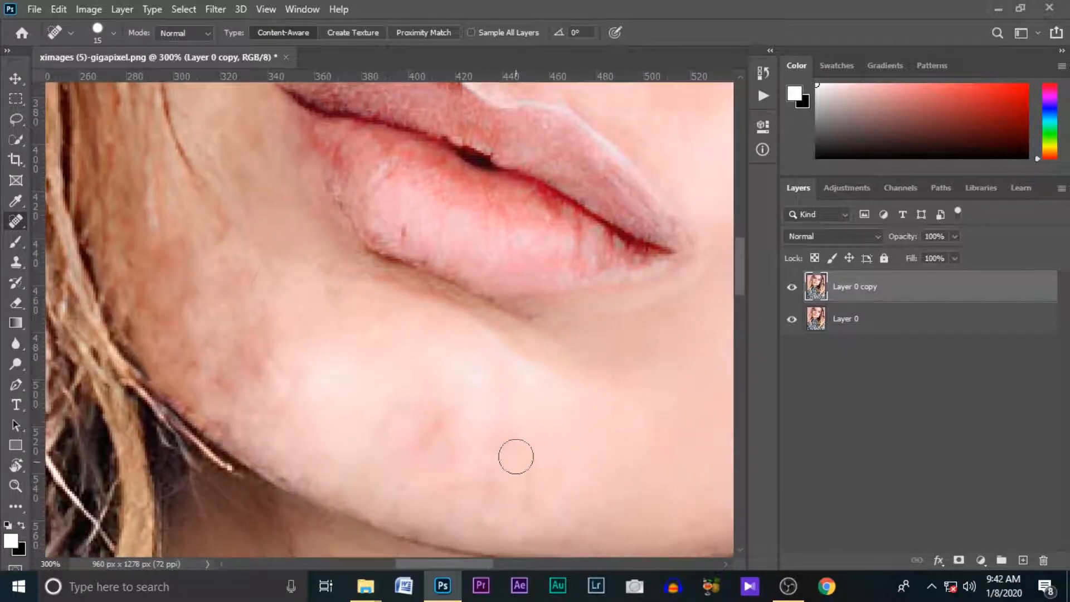
{"action": "mouse_move", "coordinate": [630, 434]}
{"action": "left_mouse_down"}
{"action": "mouse_move", "coordinate": [546, 427]}
{"action": "mouse_move", "coordinate": [544, 413]}
{"action": "left_mouse_up"}
{"action": "left_click_drag", "start_coordinate": [384, 461], "coordinate": [436, 460]}
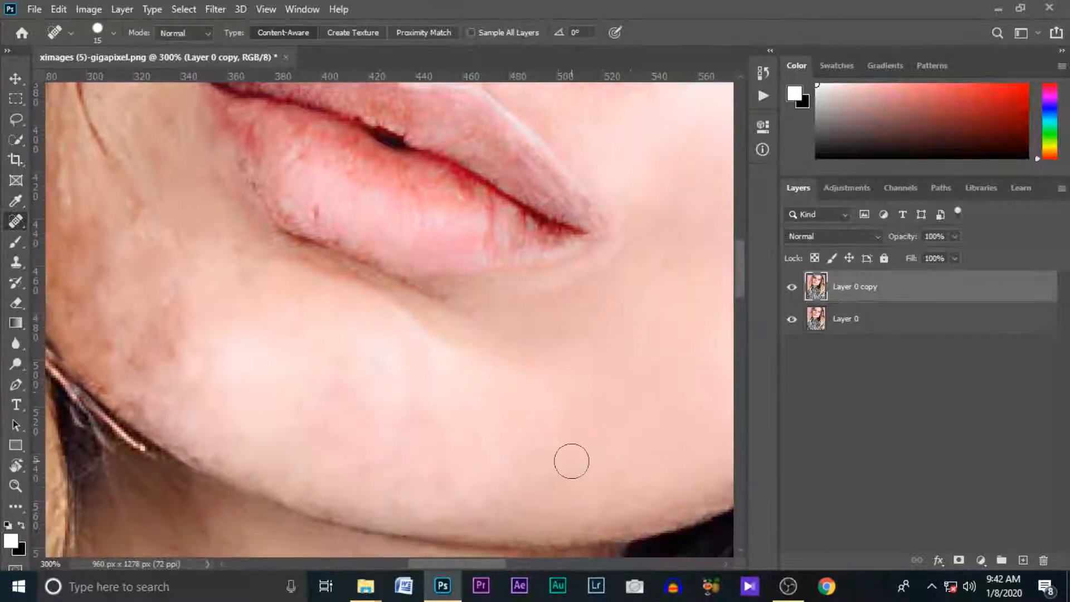
{"action": "left_click_drag", "start_coordinate": [317, 350], "coordinate": [444, 380]}
{"action": "left_click_drag", "start_coordinate": [254, 379], "coordinate": [290, 394]}
Heal the remaining spots on the left cheek between the hair, the mouth corner and the nose
{"action": "left_click_drag", "start_coordinate": [269, 177], "coordinate": [375, 418]}
{"action": "left_click_drag", "start_coordinate": [355, 234], "coordinate": [359, 311]}
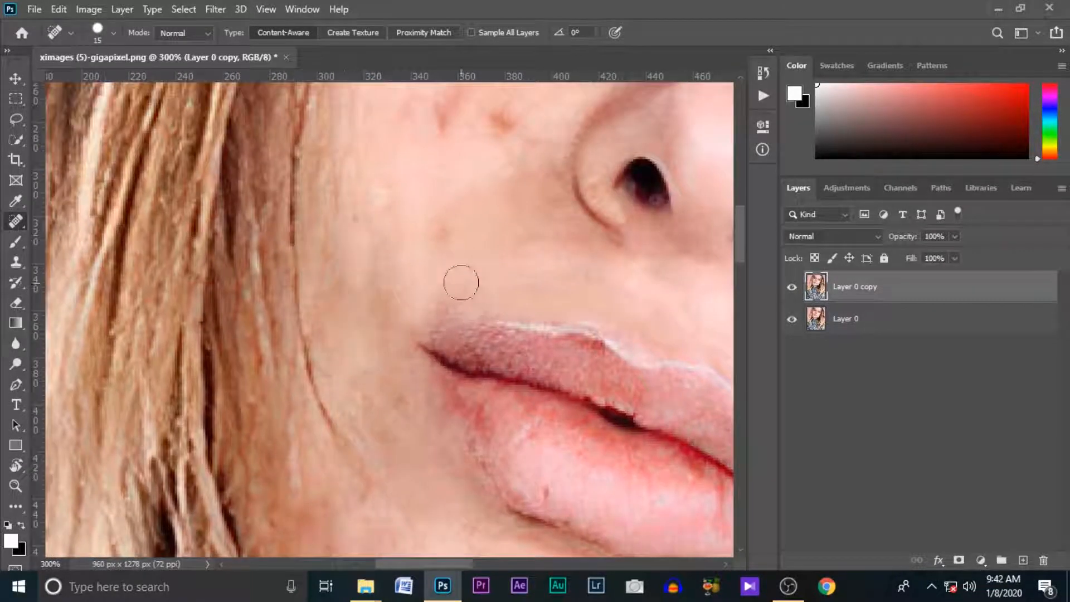
{"action": "left_click_drag", "start_coordinate": [461, 280], "coordinate": [446, 216]}
{"action": "mouse_move", "coordinate": [485, 149]}
{"action": "left_mouse_down"}
{"action": "mouse_move", "coordinate": [446, 283]}
{"action": "mouse_move", "coordinate": [431, 216]}
{"action": "left_mouse_up"}
{"action": "left_click", "coordinate": [467, 252]}
Heal the blemishes on the upper left cheek and along the side of the nose
{"action": "left_click_drag", "start_coordinate": [535, 209], "coordinate": [428, 332]}
{"action": "left_click_drag", "start_coordinate": [499, 285], "coordinate": [522, 274]}
{"action": "left_click_drag", "start_coordinate": [577, 264], "coordinate": [578, 253]}
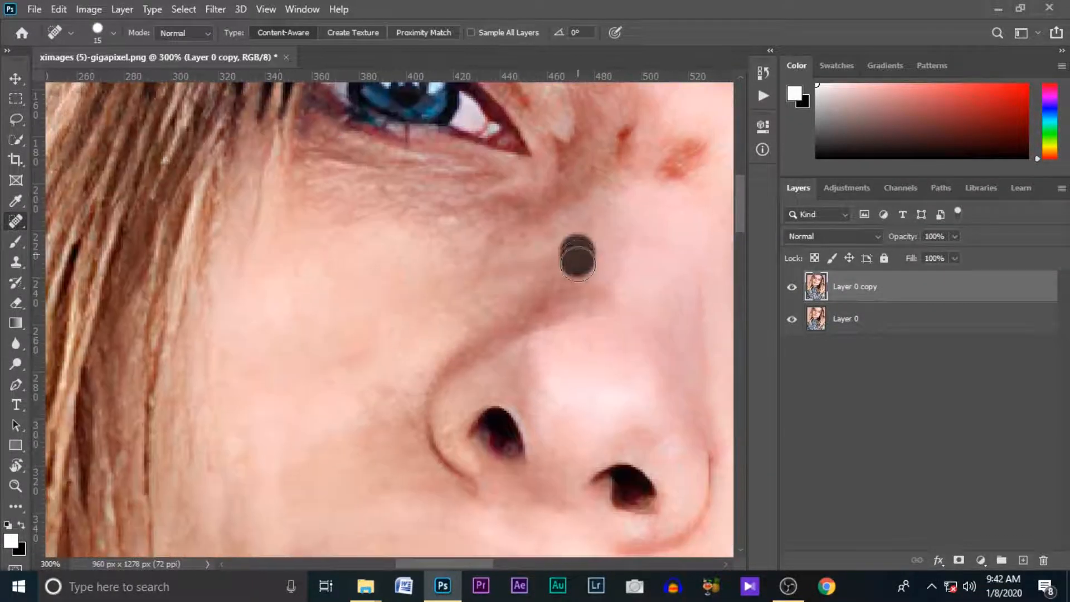
{"action": "left_click_drag", "start_coordinate": [549, 288], "coordinate": [522, 296]}
{"action": "left_click", "coordinate": [483, 214]}
Heal the red marks on the nose bridge and between the eyebrows
{"action": "mouse_move", "coordinate": [650, 146]}
{"action": "left_mouse_down"}
{"action": "mouse_move", "coordinate": [511, 224]}
{"action": "mouse_move", "coordinate": [537, 257]}
{"action": "left_mouse_up"}
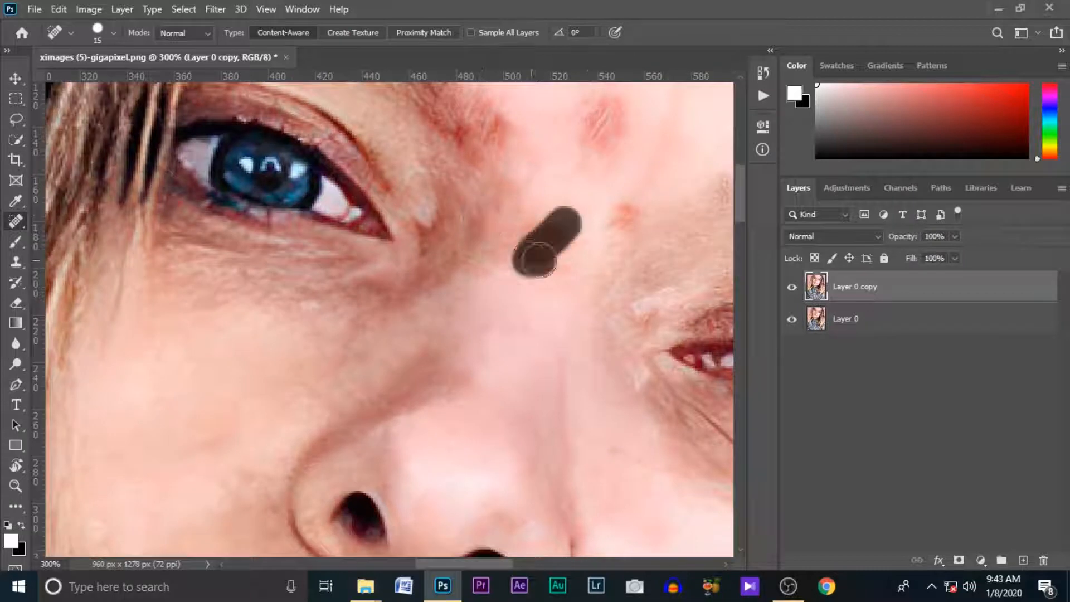
{"action": "left_click_drag", "start_coordinate": [585, 292], "coordinate": [542, 324]}
{"action": "left_click_drag", "start_coordinate": [517, 282], "coordinate": [507, 296]}
{"action": "left_click", "coordinate": [585, 241]}
{"action": "left_click_drag", "start_coordinate": [587, 239], "coordinate": [518, 325]}
{"action": "left_click_drag", "start_coordinate": [504, 213], "coordinate": [502, 289]}
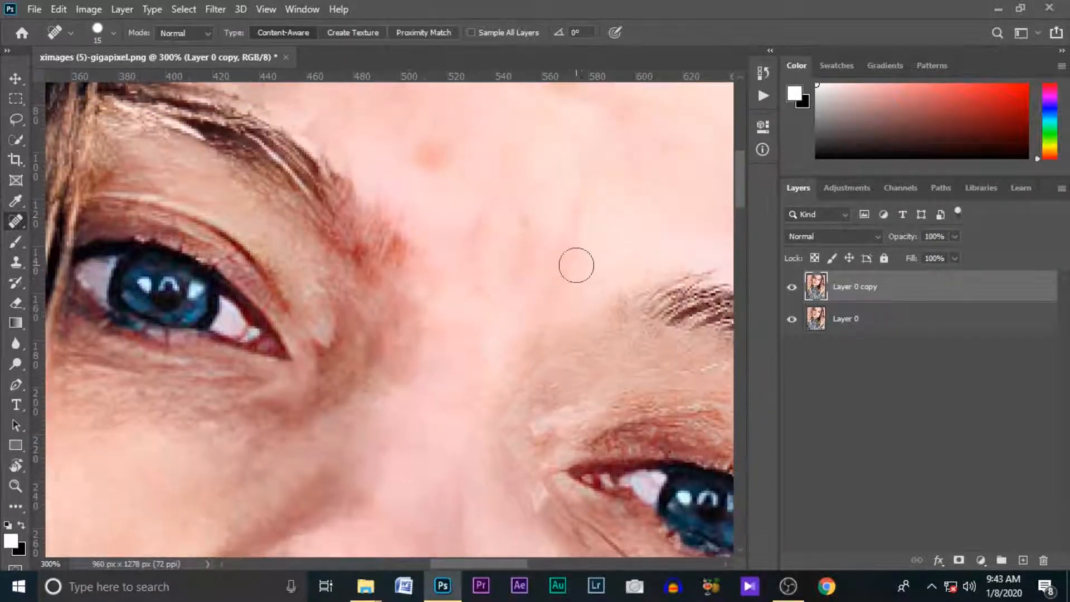
Heal the blemishes across the forehead, enlarging the Spot Healing Brush to 25 px for the larger spots
{"action": "left_click_drag", "start_coordinate": [572, 267], "coordinate": [469, 352]}
{"action": "left_click", "coordinate": [314, 237]}
{"action": "left_click_drag", "start_coordinate": [314, 236], "coordinate": [180, 337]}
{"action": "key", "text": "bracketright"}
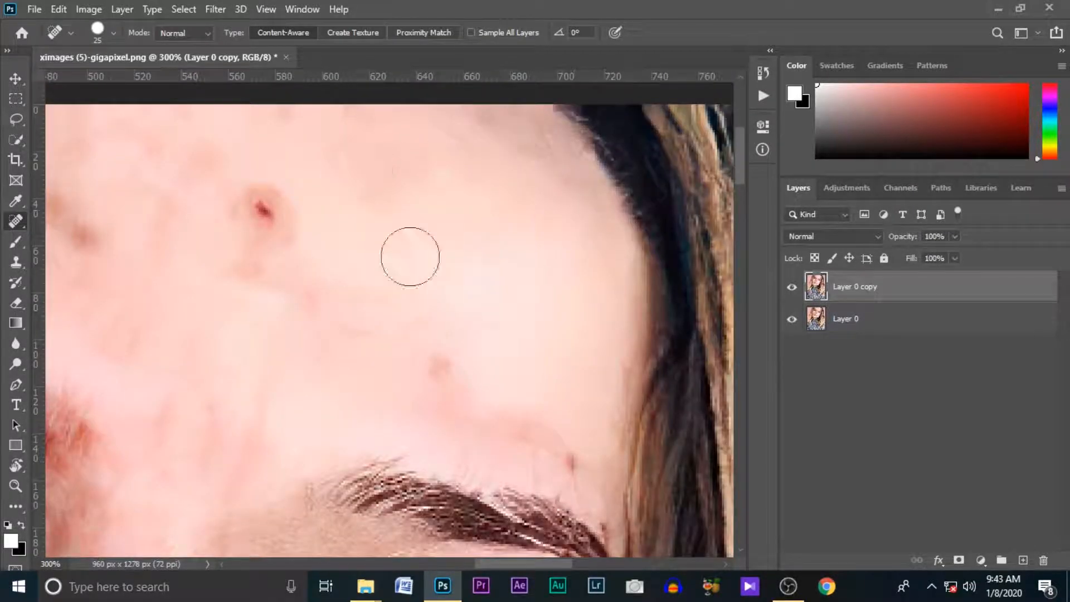
{"action": "mouse_move", "coordinate": [290, 234]}
{"action": "left_mouse_down"}
{"action": "mouse_move", "coordinate": [487, 344]}
{"action": "mouse_move", "coordinate": [454, 316]}
{"action": "left_mouse_up"}
{"action": "left_click_drag", "start_coordinate": [362, 337], "coordinate": [542, 375]}
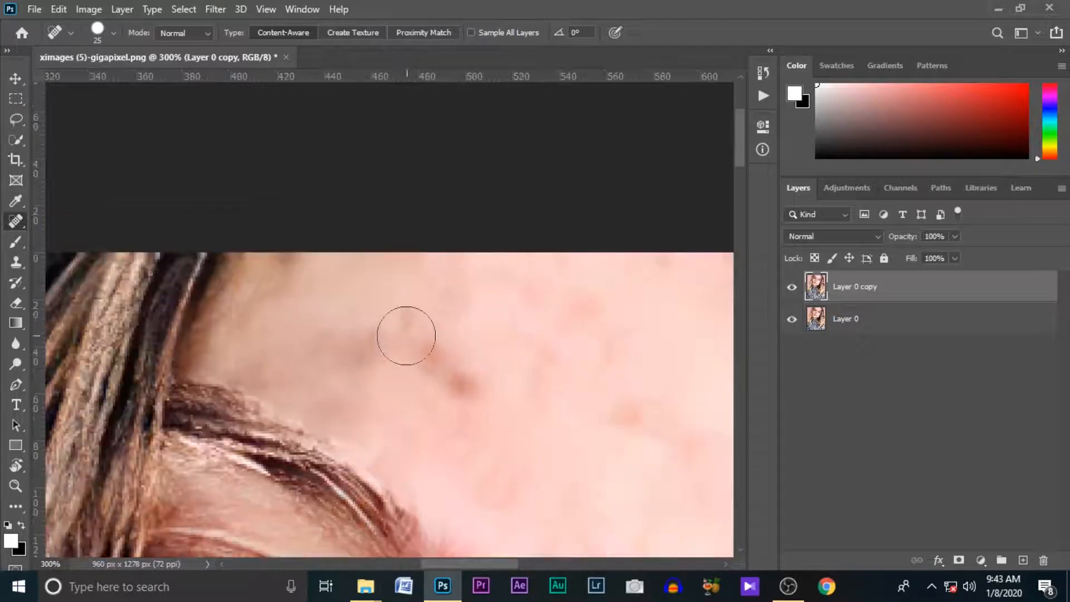
{"action": "left_click_drag", "start_coordinate": [406, 335], "coordinate": [459, 375]}
{"action": "left_click_drag", "start_coordinate": [249, 354], "coordinate": [327, 393]}
{"action": "left_click_drag", "start_coordinate": [312, 330], "coordinate": [377, 382]}
{"action": "key", "text": "ctrl+z"}
{"action": "key", "text": "ctrl+z"}
Heal the remaining patches on the upper forehead with the 25 px brush and check the whole face
{"action": "left_click", "coordinate": [587, 324]}
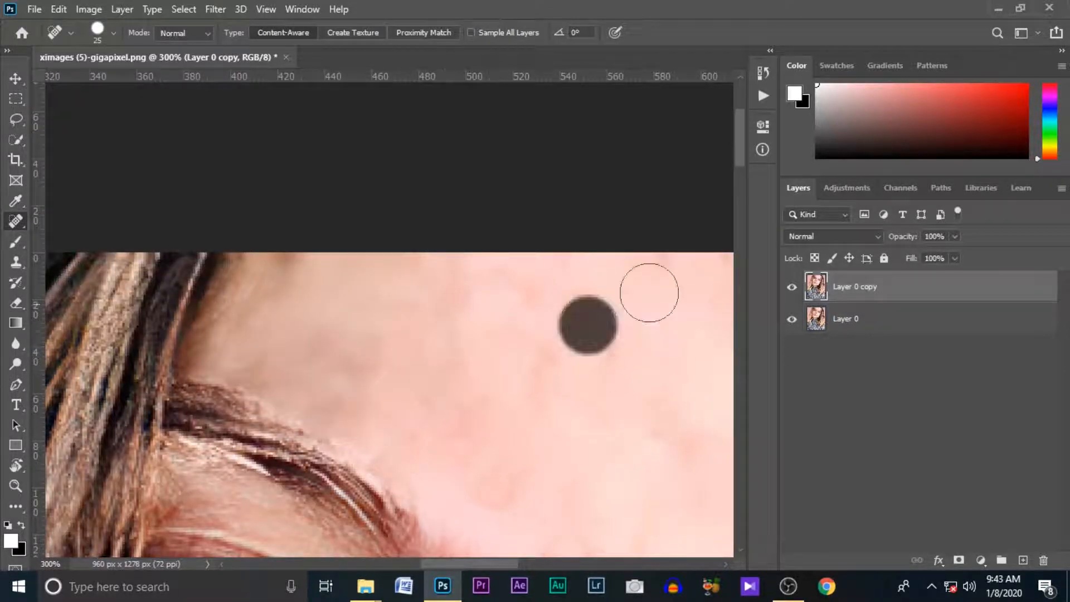
{"action": "left_click_drag", "start_coordinate": [649, 294], "coordinate": [380, 315]}
{"action": "mouse_move", "coordinate": [494, 390]}
{"action": "left_mouse_down"}
{"action": "mouse_move", "coordinate": [536, 302]}
{"action": "mouse_move", "coordinate": [471, 235]}
{"action": "left_mouse_up"}
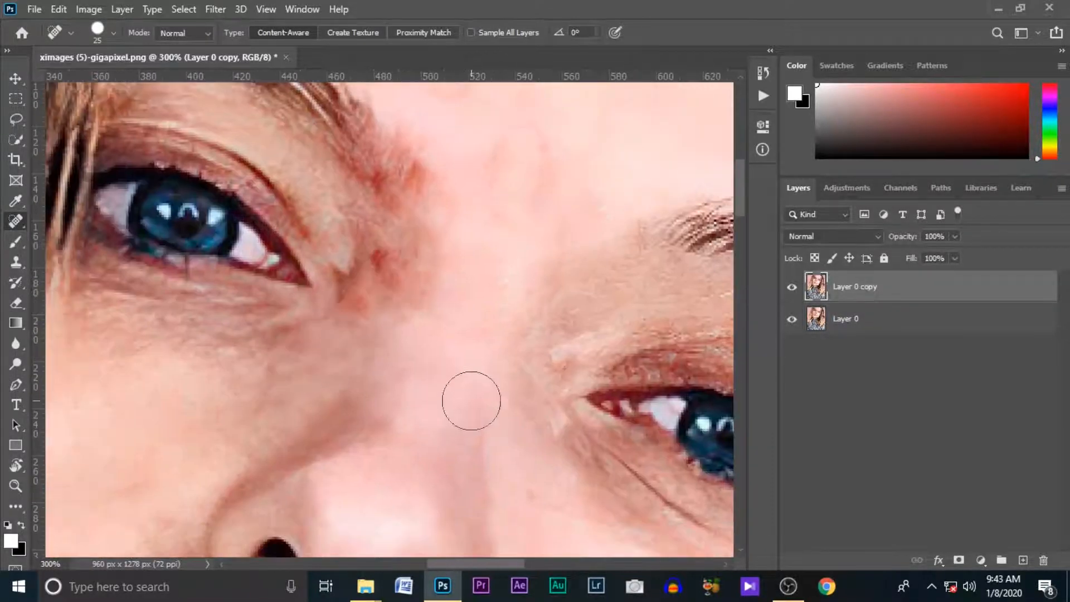
{"action": "left_click_drag", "start_coordinate": [470, 399], "coordinate": [632, 203]}
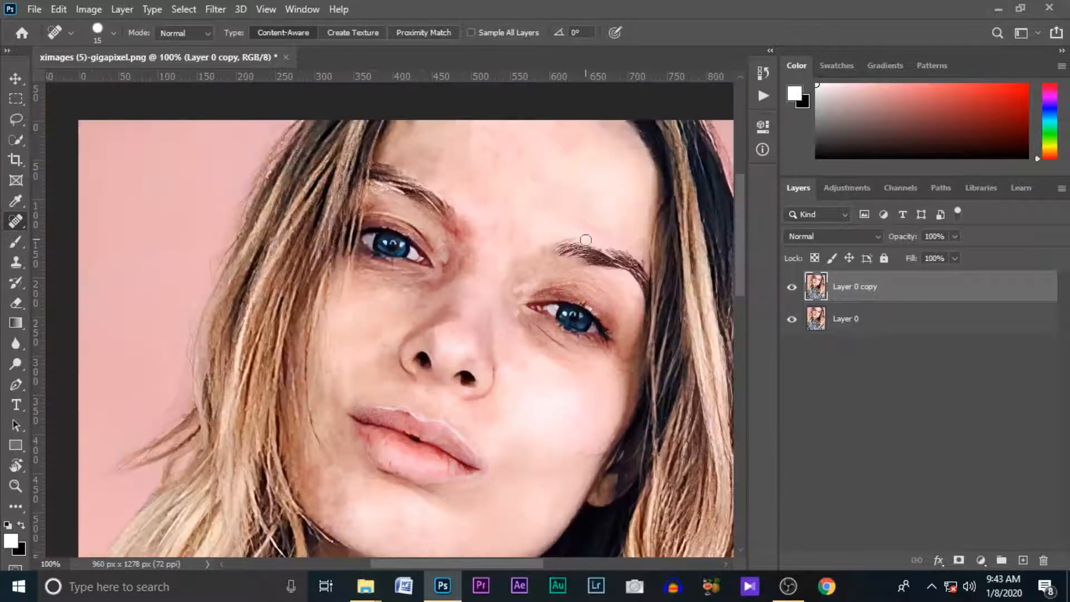
{"action": "mouse_move", "coordinate": [482, 369]}
{"action": "left_mouse_down"}
{"action": "mouse_move", "coordinate": [491, 247]}
{"action": "mouse_move", "coordinate": [435, 413]}
{"action": "left_mouse_up"}
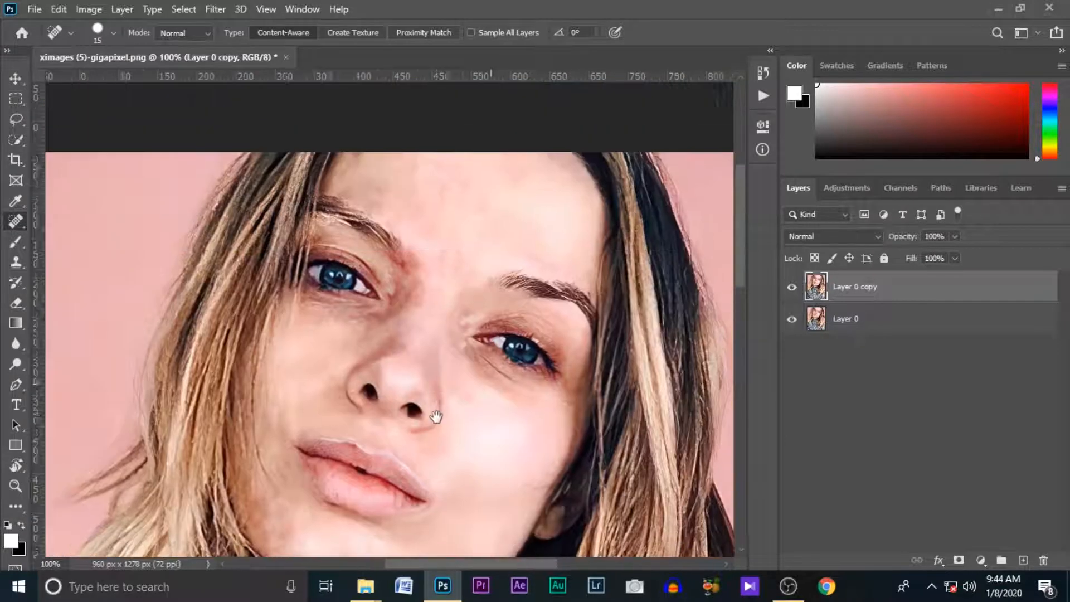
{"action": "mouse_move", "coordinate": [474, 289]}
{"action": "left_mouse_down"}
{"action": "mouse_move", "coordinate": [469, 393]}
{"action": "mouse_move", "coordinate": [451, 334]}
{"action": "left_mouse_up"}
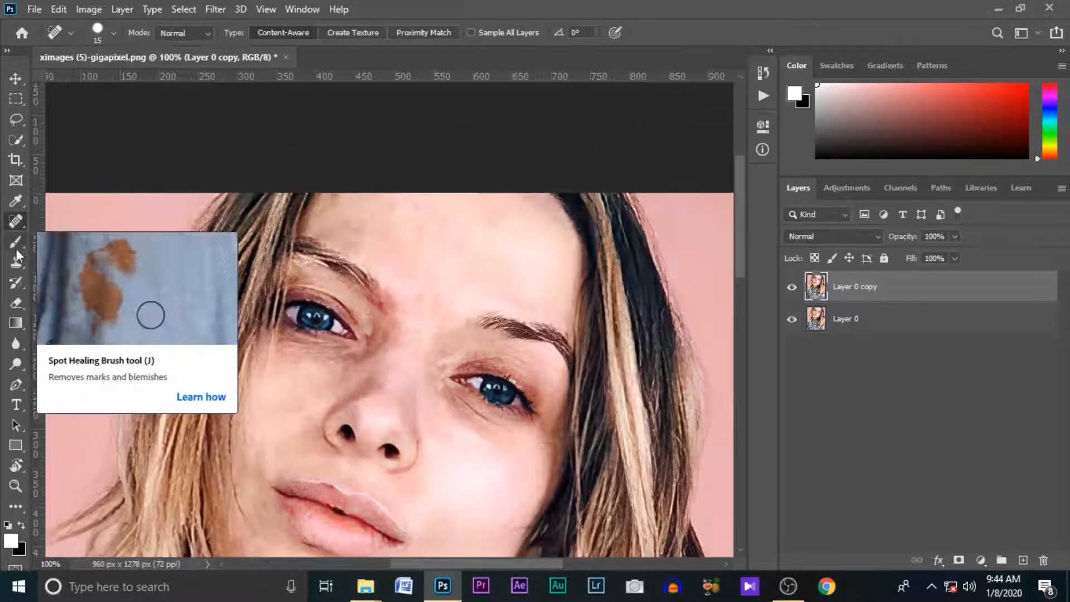
Choose the Clone Stamp and even out the forehead skin with a soft 45 px brush
{"action": "left_click", "coordinate": [15, 262]}
{"action": "scroll", "coordinate": [490, 190], "scroll_direction": "up", "scroll_amount": 1}
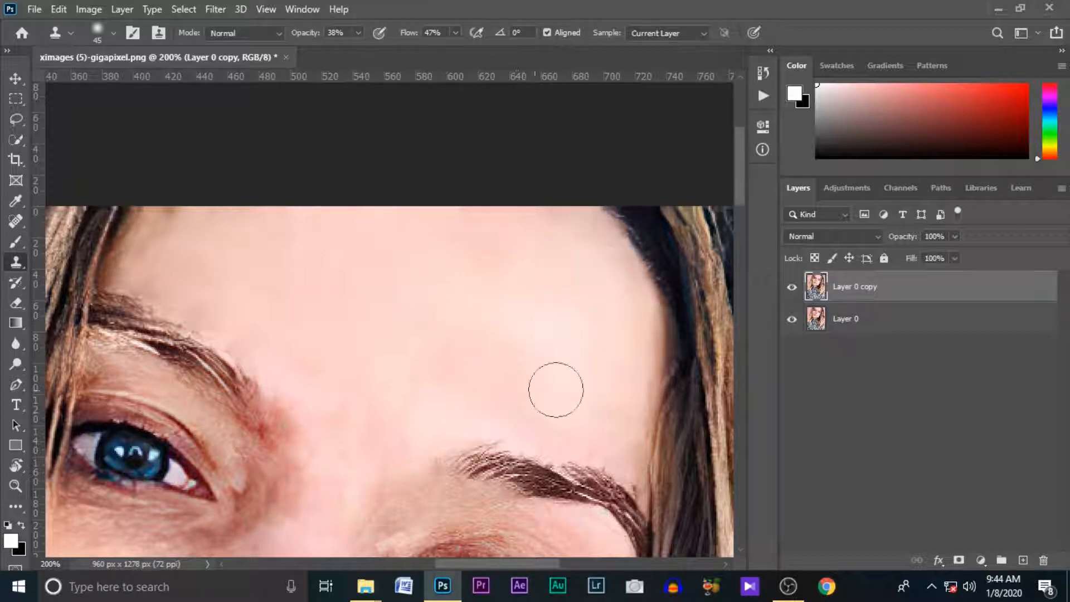
{"action": "scroll", "coordinate": [524, 303], "scroll_direction": "down", "scroll_amount": 2}
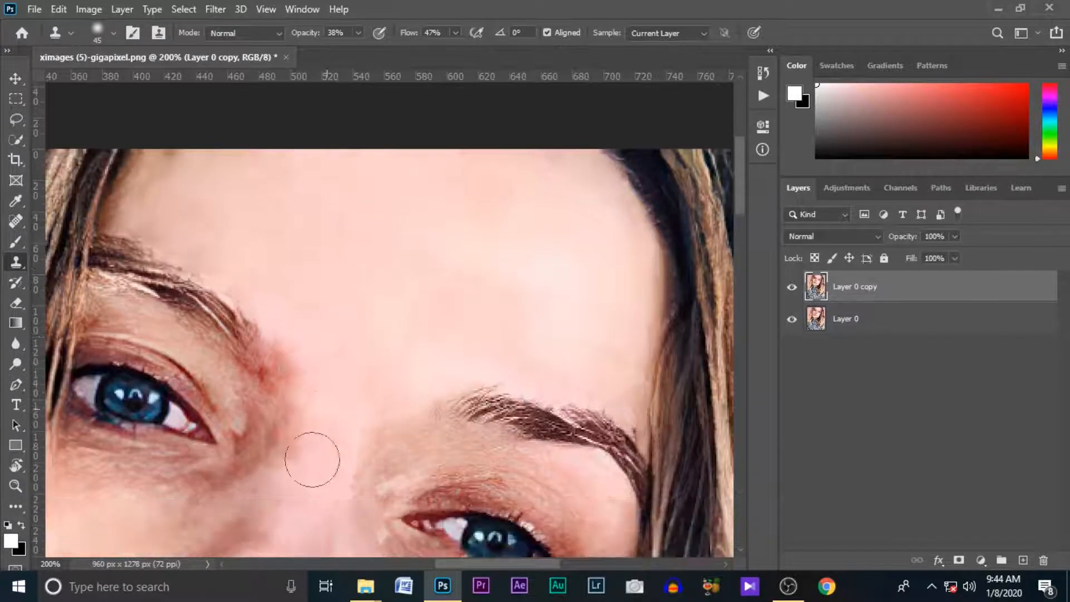
Clone clean skin over the uneven areas of the chin and jawline
{"action": "scroll", "coordinate": [312, 460], "scroll_direction": "down", "scroll_amount": 10}
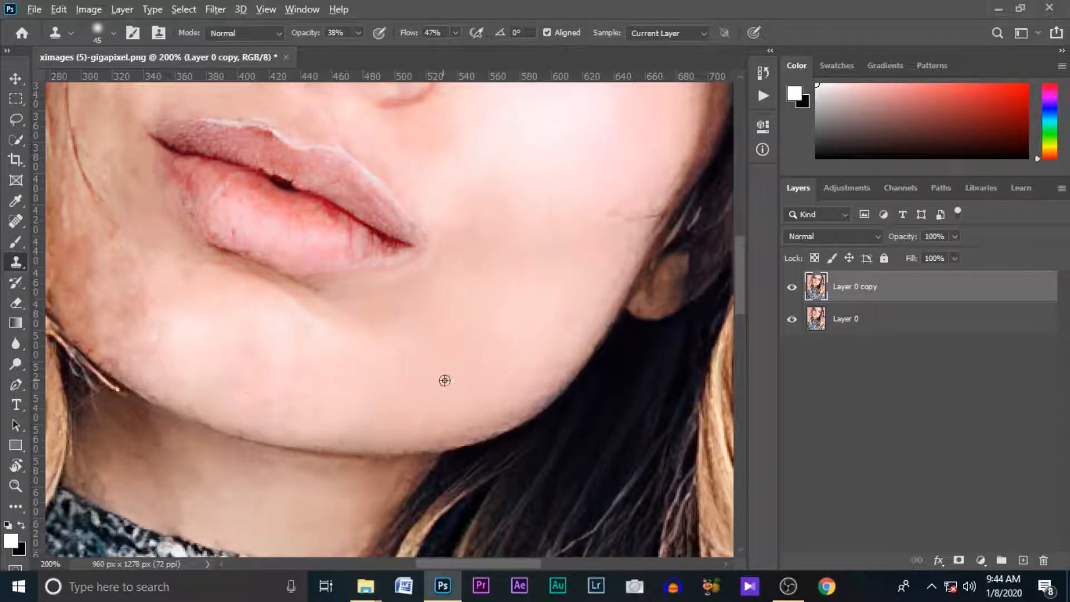
{"action": "left_click_drag", "start_coordinate": [257, 358], "coordinate": [349, 437]}
{"action": "key", "text": "ctrl+minus"}
{"action": "key", "text": "ctrl+minus"}
{"action": "key", "text": "ctrl+plus"}
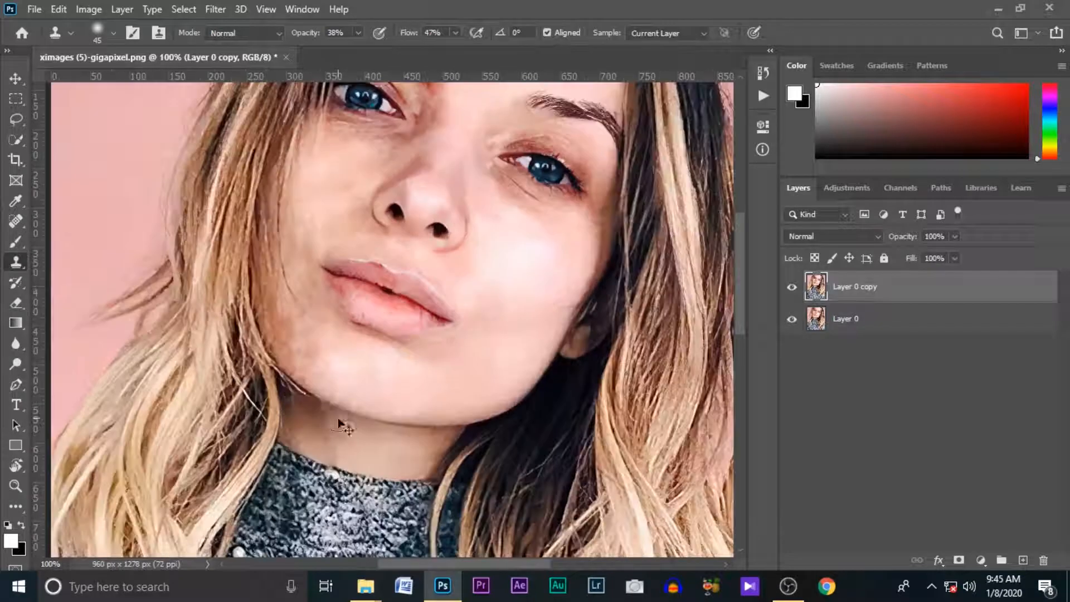
{"action": "key", "text": "ctrl+plus"}
{"action": "left_click_drag", "start_coordinate": [330, 379], "coordinate": [366, 432]}
{"action": "left_click_drag", "start_coordinate": [310, 469], "coordinate": [285, 478]}
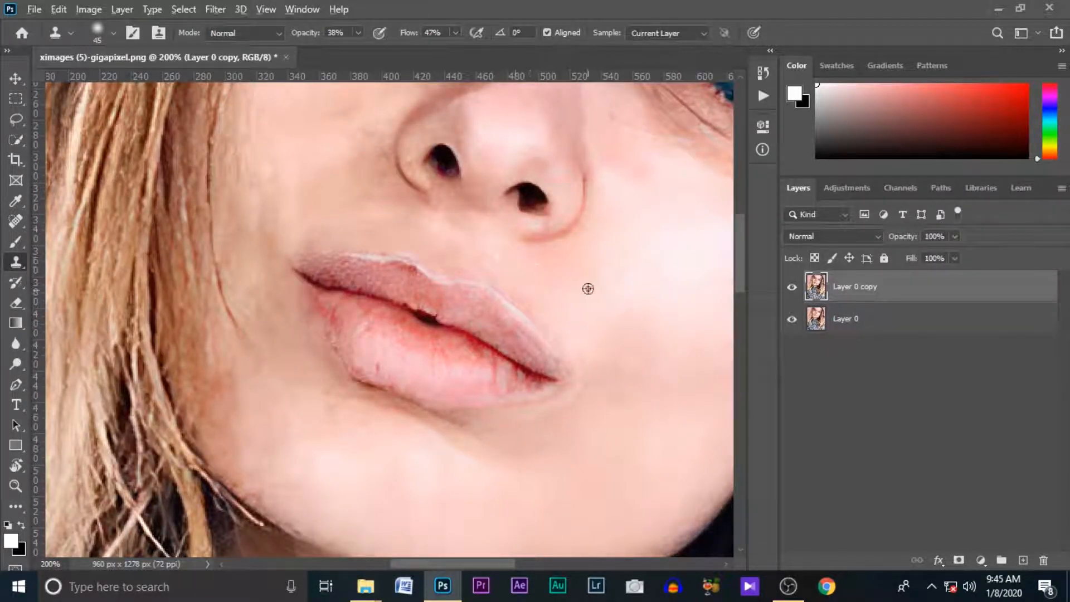
Reduce the Clone Stamp to 35 px and then 20 px while smoothing the skin around the mouth corners and lower lip
{"action": "key", "text": "ctrl+plus"}
{"action": "key", "text": "bracketleft"}
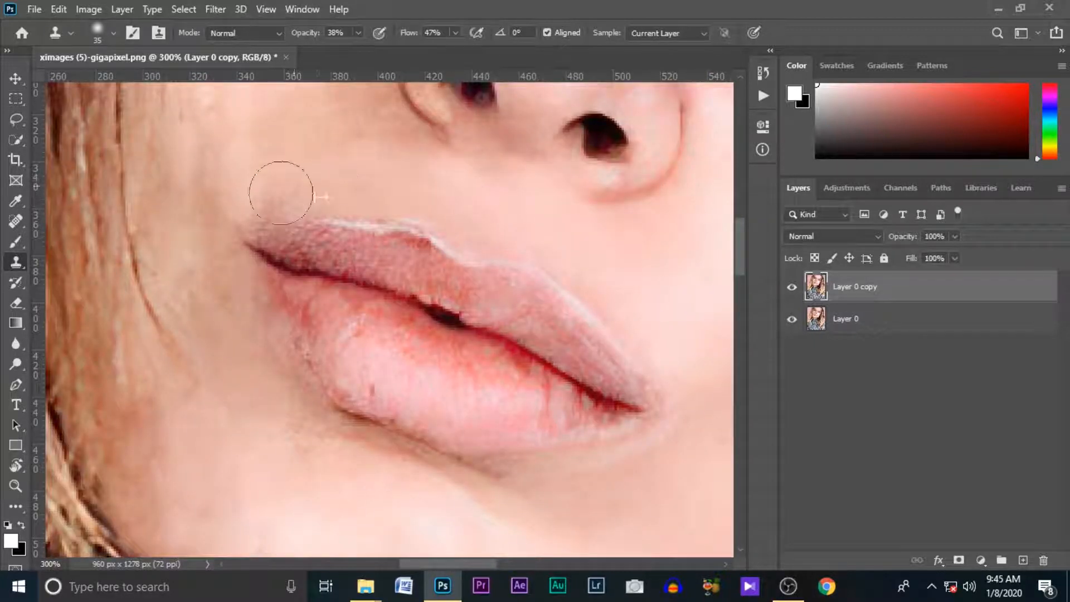
{"action": "mouse_move", "coordinate": [254, 339]}
{"action": "left_mouse_down"}
{"action": "mouse_move", "coordinate": [590, 539]}
{"action": "mouse_move", "coordinate": [318, 456]}
{"action": "left_mouse_up"}
{"action": "left_click_drag", "start_coordinate": [573, 383], "coordinate": [437, 302]}
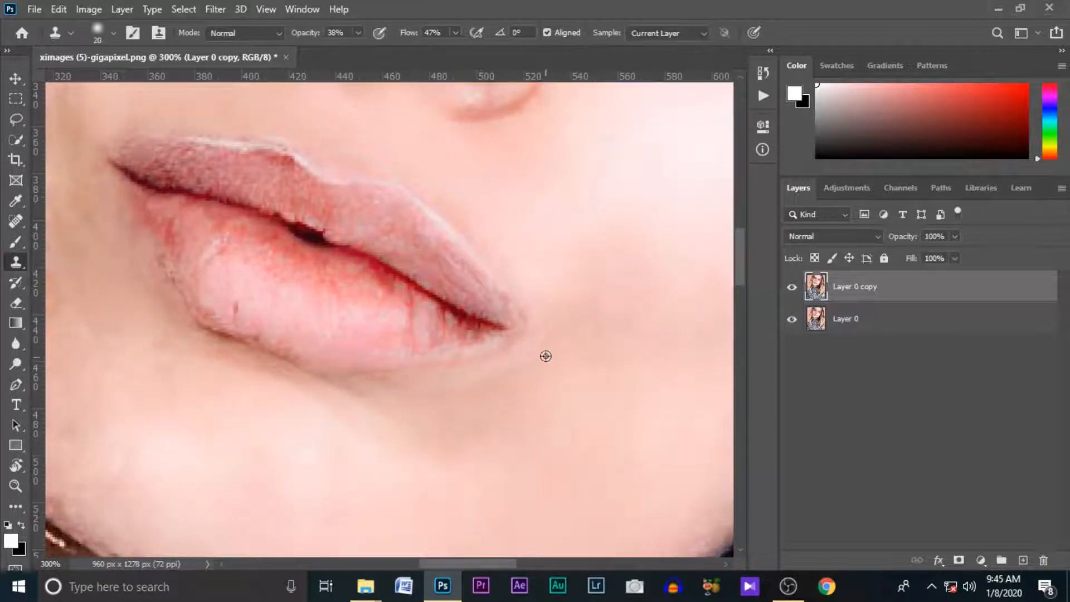
{"action": "left_click_drag", "start_coordinate": [535, 360], "coordinate": [259, 364]}
{"action": "left_click_drag", "start_coordinate": [305, 416], "coordinate": [349, 520]}
Clone clean skin along the pale outer edge of the upper lip with the 20 px brush
{"action": "key", "text": "ctrl+plus"}
{"action": "left_click_drag", "start_coordinate": [594, 391], "coordinate": [533, 400]}
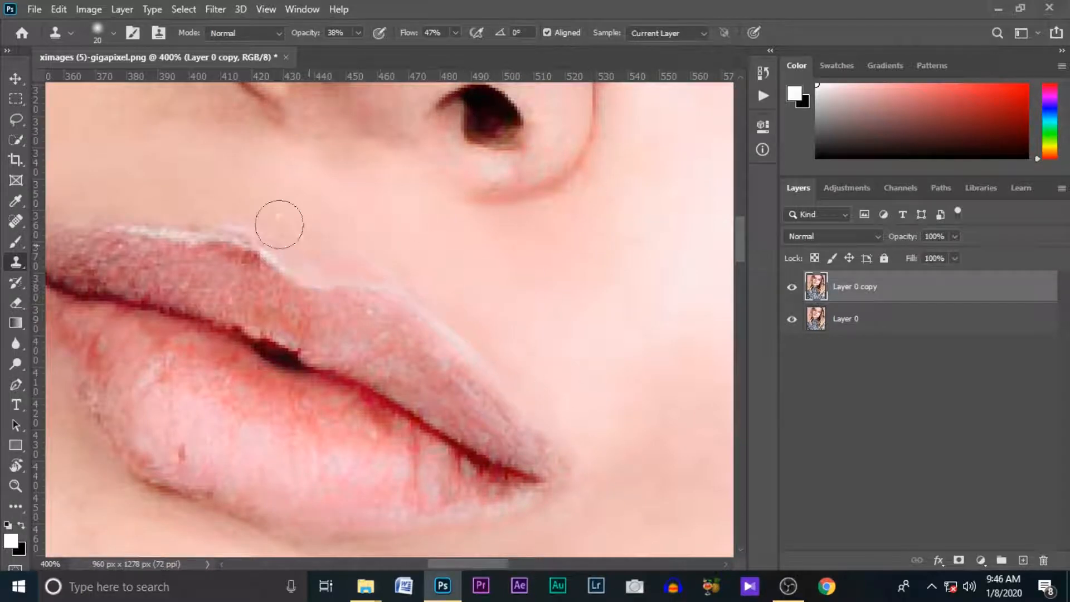
{"action": "left_click_drag", "start_coordinate": [443, 283], "coordinate": [504, 324]}
Smooth the left cheek beside the nose and the skin below the eye with the Clone Stamp
{"action": "mouse_move", "coordinate": [257, 232]}
{"action": "left_mouse_down"}
{"action": "mouse_move", "coordinate": [401, 259]}
{"action": "mouse_move", "coordinate": [428, 356]}
{"action": "left_mouse_up"}
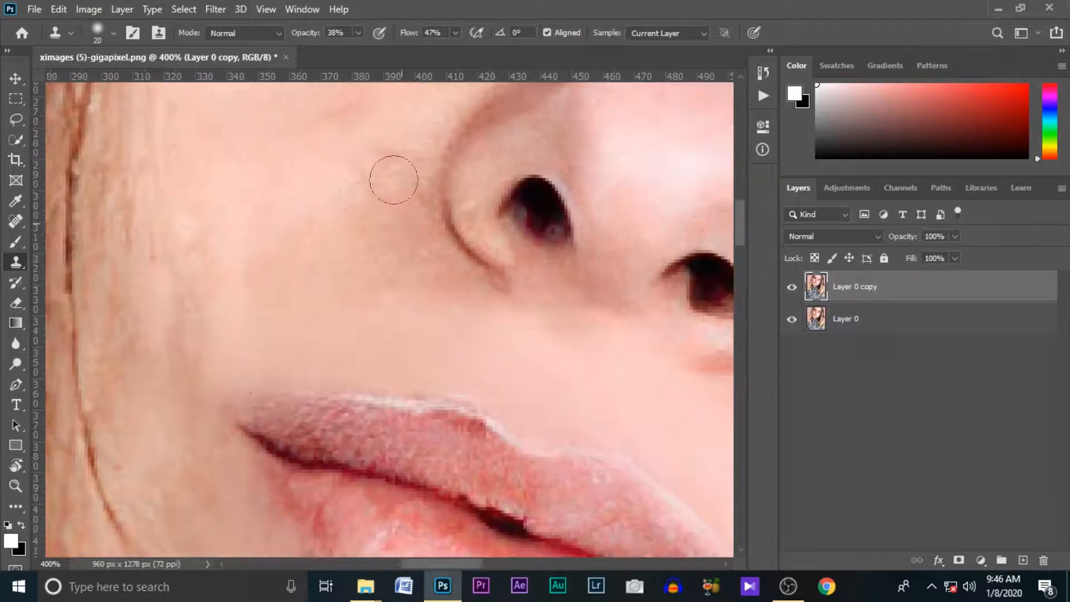
{"action": "left_click_drag", "start_coordinate": [664, 366], "coordinate": [427, 316]}
{"action": "left_click_drag", "start_coordinate": [124, 83], "coordinate": [374, 293]}
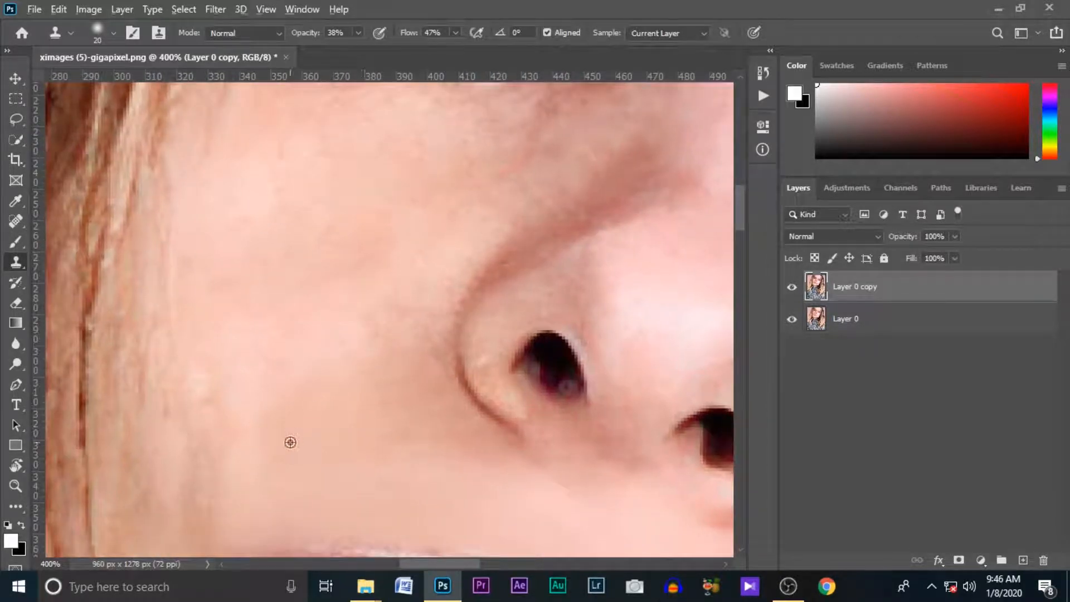
{"action": "left_click_drag", "start_coordinate": [494, 201], "coordinate": [414, 348]}
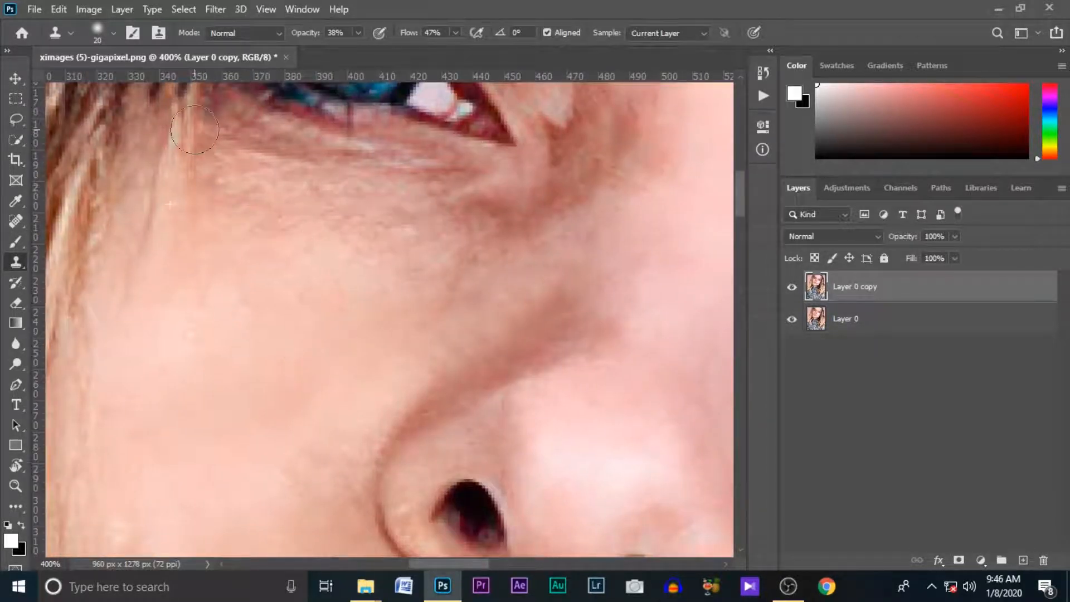
{"action": "left_click_drag", "start_coordinate": [594, 285], "coordinate": [442, 406]}
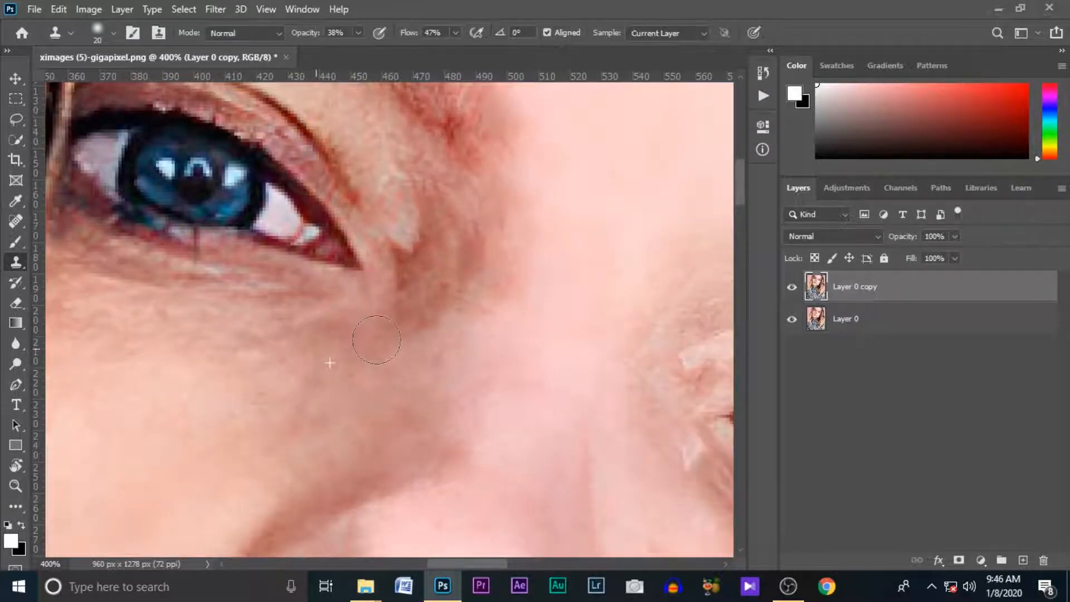
Sample clean skin beside the nose bridge and clone it over the reddish area near the left eye's inner corner
{"action": "left_click_drag", "start_coordinate": [464, 303], "coordinate": [521, 470]}
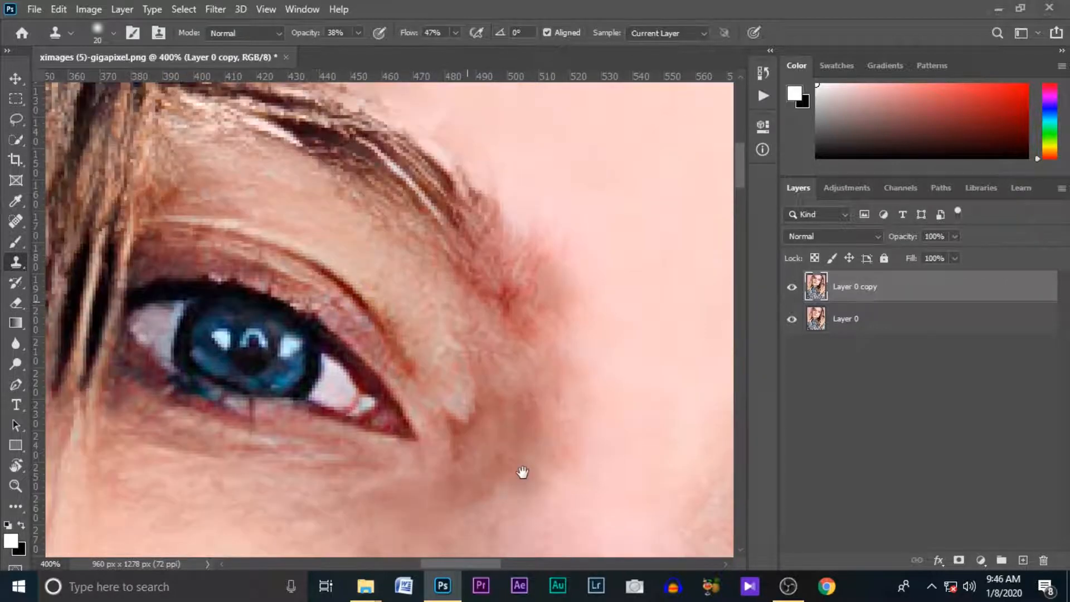
{"action": "left_click", "coordinate": [610, 390], "text": "alt"}
{"action": "mouse_move", "coordinate": [530, 365]}
{"action": "left_mouse_down"}
{"action": "mouse_move", "coordinate": [476, 369]}
{"action": "mouse_move", "coordinate": [537, 443]}
{"action": "left_mouse_up"}
{"action": "key", "text": "ctrl+minus"}
{"action": "key", "text": "ctrl+minus"}
{"action": "key", "text": "ctrl+minus"}
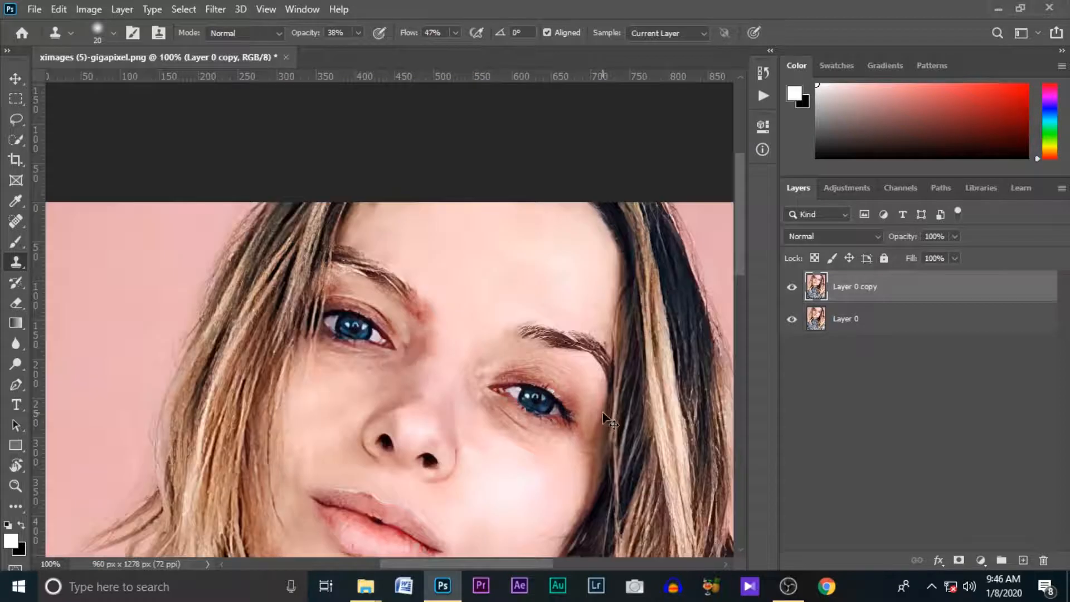
Smooth the skin below and above the inner corner of the right-hand eye with the Clone Stamp enlarged to 30 px
{"action": "scroll", "coordinate": [513, 395], "scroll_direction": "up", "scroll_amount": 2}
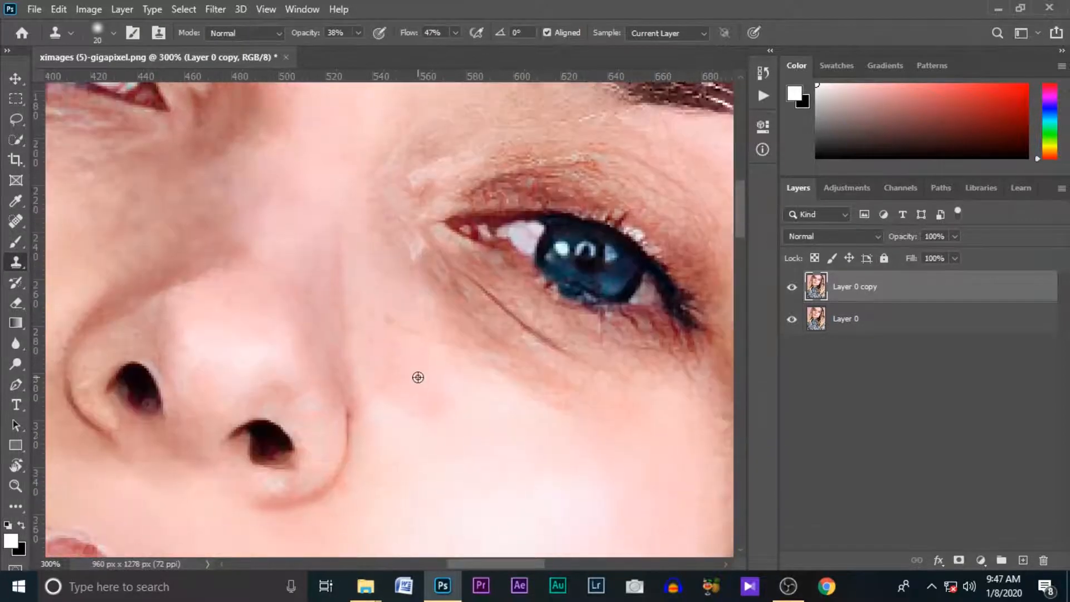
{"action": "left_click", "coordinate": [472, 391], "text": "alt"}
{"action": "left_click_drag", "start_coordinate": [437, 329], "coordinate": [638, 410]}
{"action": "left_click_drag", "start_coordinate": [470, 346], "coordinate": [485, 447]}
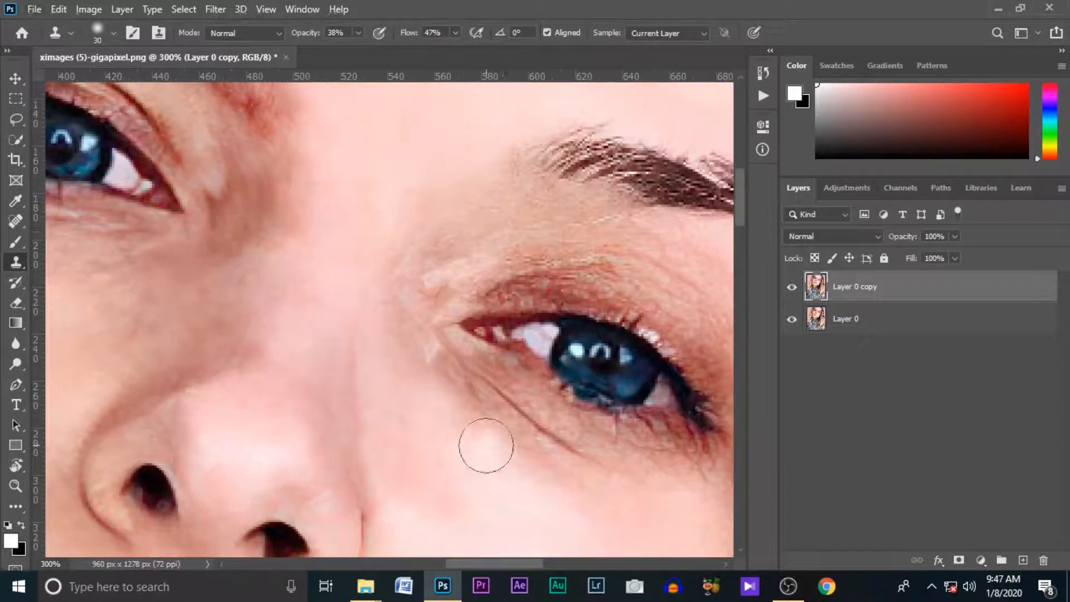
{"action": "left_click", "coordinate": [492, 209], "text": "alt"}
{"action": "left_click_drag", "start_coordinate": [510, 220], "coordinate": [460, 258]}
Reduce the Clone Stamp brush to 6 px for retouching the lower edge of the left-hand nostril
{"action": "mouse_move", "coordinate": [396, 354]}
{"action": "left_mouse_down"}
{"action": "mouse_move", "coordinate": [454, 277]}
{"action": "mouse_move", "coordinate": [596, 149]}
{"action": "left_mouse_up"}
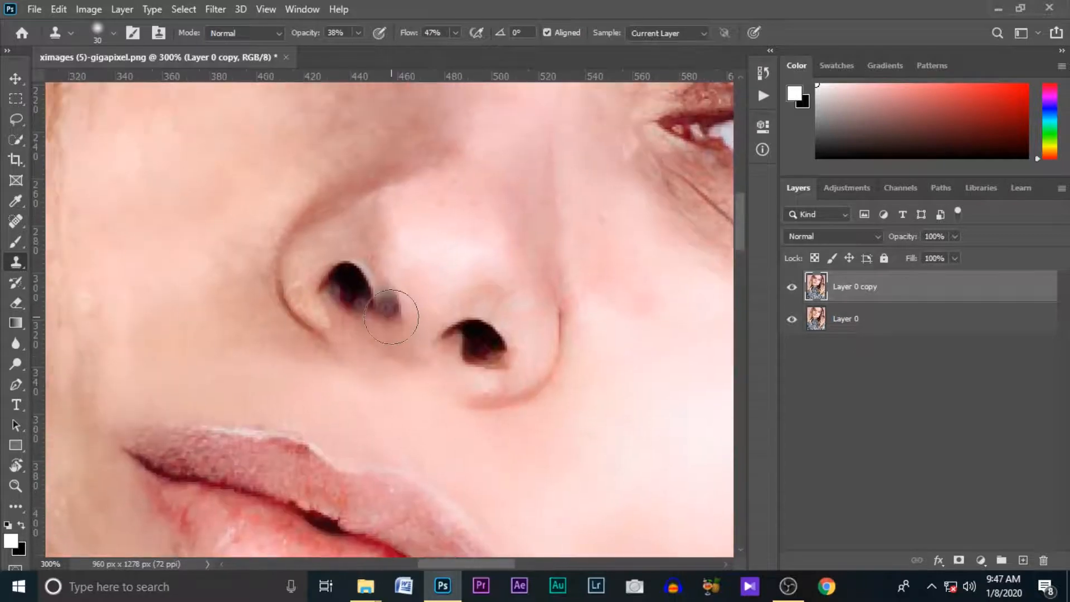
{"action": "scroll", "coordinate": [397, 318], "scroll_direction": "up", "scroll_amount": 2}
{"action": "key", "text": "["}
{"action": "key", "text": "["}
{"action": "key", "text": "["}
{"action": "key", "text": "["}
{"action": "key", "text": "["}
{"action": "key", "text": "["}
{"action": "key", "text": "["}
{"action": "key", "text": "["}
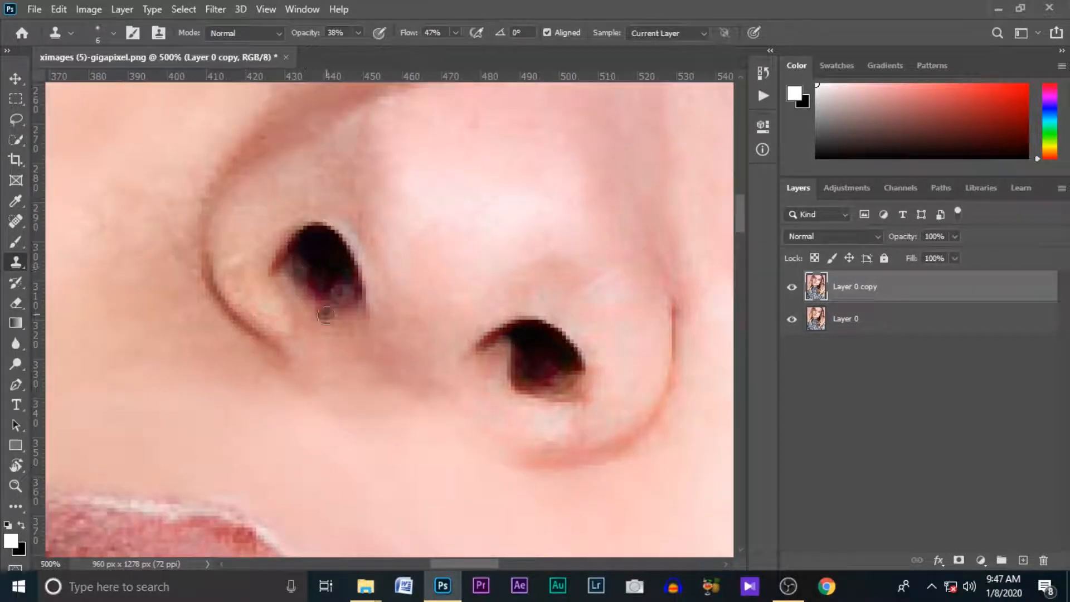
Patch the reddish area inside the left-hand nostril with the Patch Tool
{"action": "right_click", "coordinate": [16, 221]}
{"action": "left_click", "coordinate": [89, 248]}
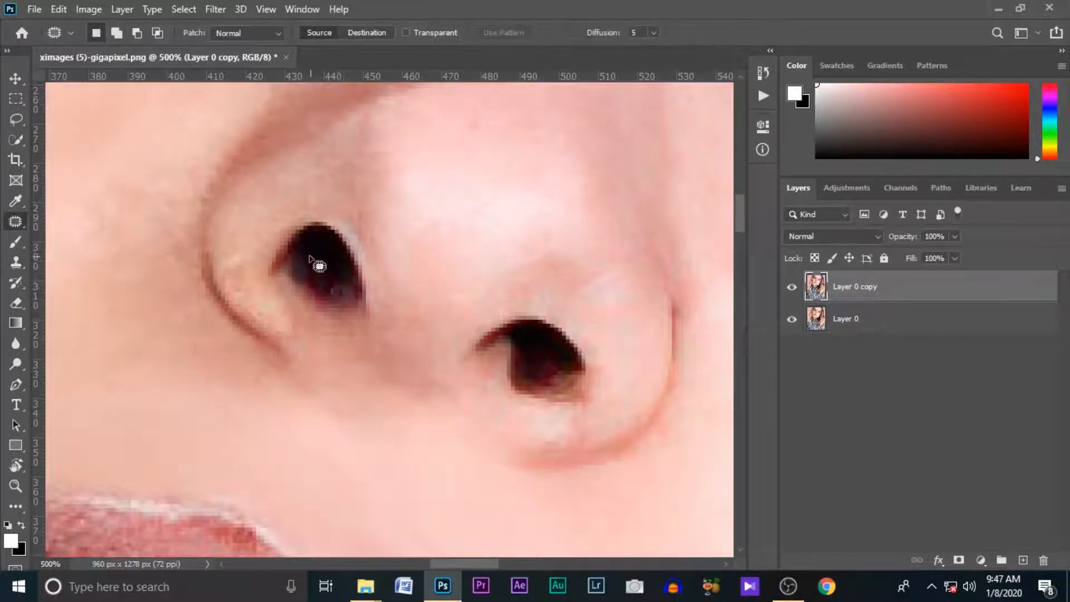
{"action": "left_click_drag", "start_coordinate": [303, 275], "coordinate": [306, 258]}
{"action": "left_click_drag", "start_coordinate": [305, 266], "coordinate": [334, 277]}
{"action": "right_click", "coordinate": [16, 222]}
{"action": "left_click", "coordinate": [50, 222]}
Clone clean skin over the shaded area between the left-hand eye's inner corner and the nose bridge with a 25 px Clone Stamp
{"action": "key", "text": "ctrl+minus"}
{"action": "key", "text": "ctrl+minus"}
{"action": "key", "text": "ctrl+minus"}
{"action": "key", "text": "ctrl+minus"}
{"action": "key", "text": "ctrl+minus"}
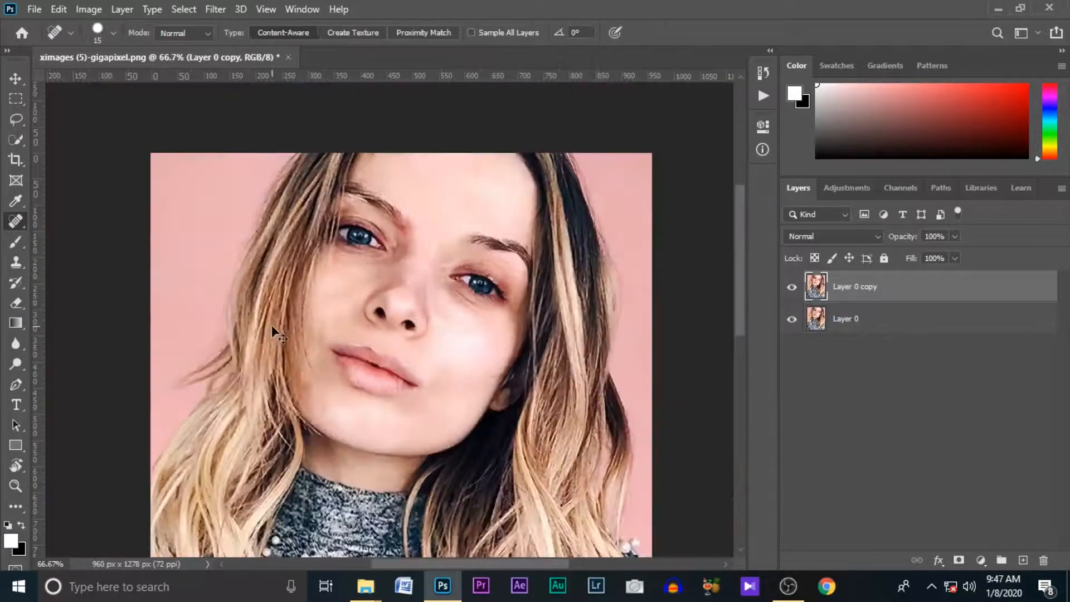
{"action": "key", "text": "ctrl+plus"}
{"action": "key", "text": "ctrl+plus"}
{"action": "key", "text": "ctrl+plus"}
{"action": "left_click_drag", "start_coordinate": [480, 255], "coordinate": [420, 491]}
{"action": "left_click_drag", "start_coordinate": [416, 197], "coordinate": [406, 313]}
{"action": "right_click", "coordinate": [15, 221]}
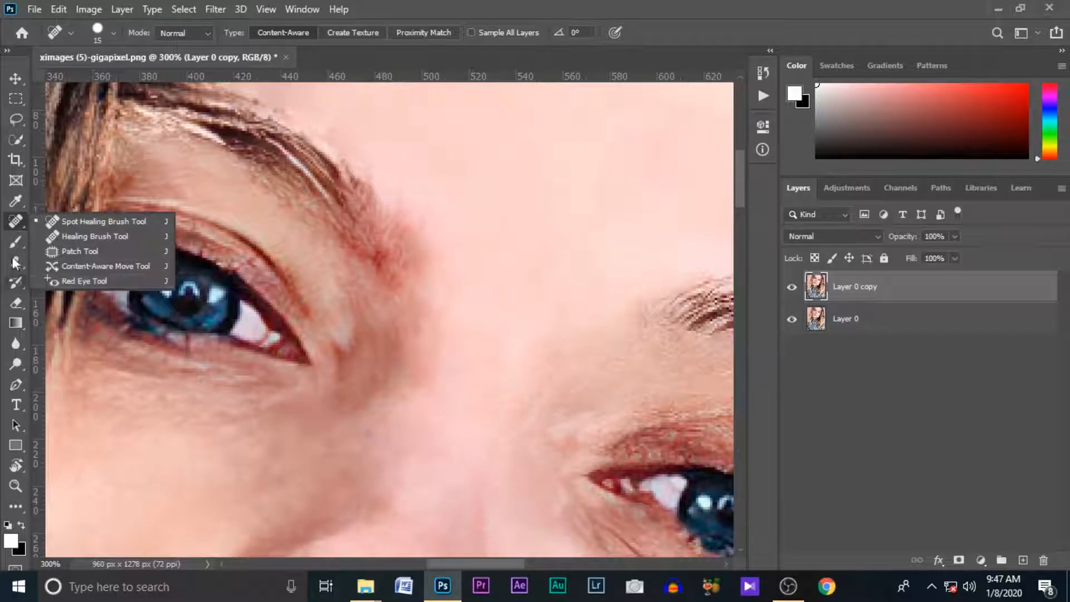
{"action": "key", "text": "s"}
{"action": "key", "text": "bracketright"}
{"action": "key", "text": "bracketright"}
{"action": "key", "text": "bracketright"}
{"action": "key", "text": "bracketright"}
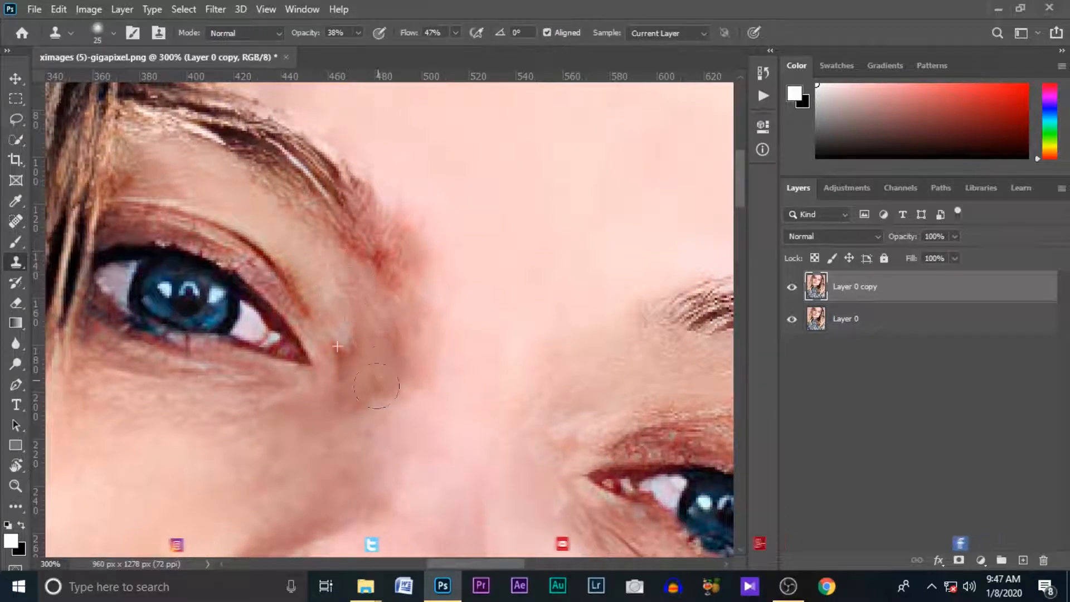
{"action": "left_click", "coordinate": [295, 287], "text": "alt"}
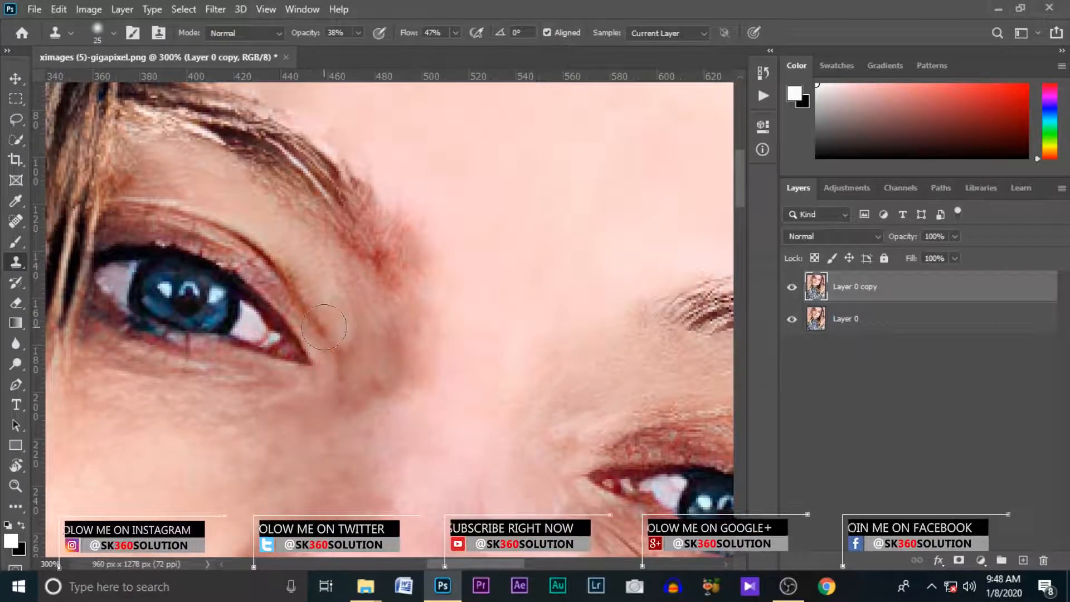
{"action": "left_click_drag", "start_coordinate": [376, 349], "coordinate": [383, 399]}
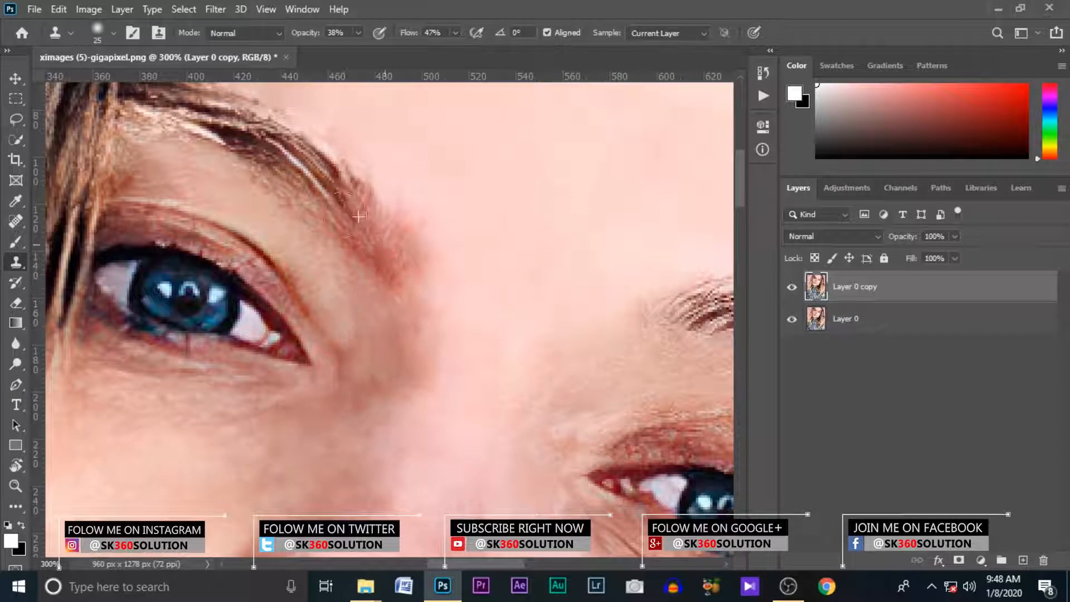
Darken the inner end of the left-hand eyebrow and its surroundings with the Burn Tool at 40 px, Midtones, 8% exposure
{"action": "left_click_drag", "start_coordinate": [382, 322], "coordinate": [444, 350]}
{"action": "right_click", "coordinate": [16, 364]}
{"action": "left_click", "coordinate": [56, 380]}
{"action": "key", "text": "bracketleft"}
{"action": "key", "text": "bracketleft"}
{"action": "key", "text": "bracketleft"}
{"action": "key", "text": "bracketleft"}
{"action": "key", "text": "bracketleft"}
{"action": "key", "text": "bracketleft"}
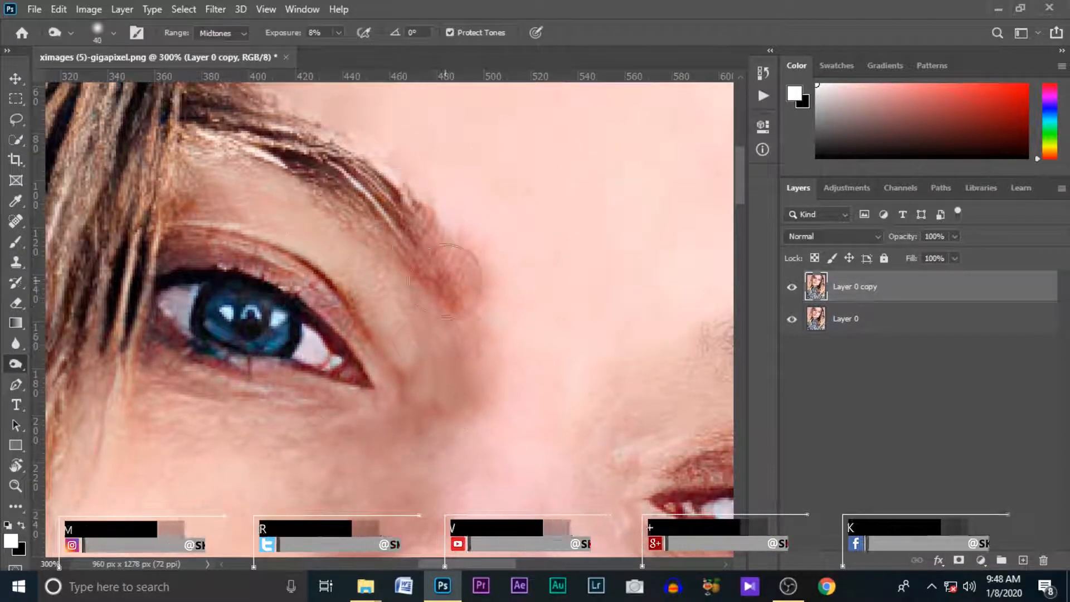
{"action": "left_click_drag", "start_coordinate": [526, 302], "coordinate": [139, 224]}
{"action": "left_click_drag", "start_coordinate": [349, 304], "coordinate": [615, 56]}
Check the burned eyebrow area and the overall face at different magnifications
{"action": "key", "text": "ctrl+minus"}
{"action": "key", "text": "ctrl+minus"}
{"action": "key", "text": "ctrl+minus"}
{"action": "key", "text": "ctrl+minus"}
{"action": "key", "text": "ctrl+plus"}
{"action": "key", "text": "ctrl+plus"}
{"action": "key", "text": "ctrl+plus"}
{"action": "key", "text": "ctrl+minus"}
{"action": "key", "text": "ctrl+minus"}
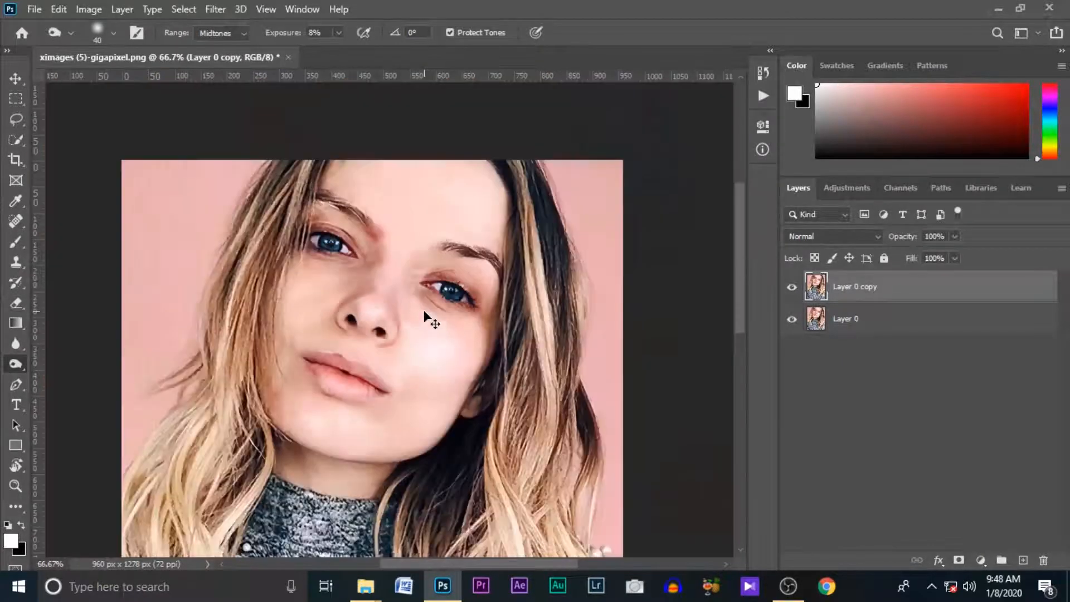
Add a new layer above Layer 0 copy and sample a coral red from the lips as the 30 px Brush's foreground color
{"action": "key", "text": "ctrl+plus"}
{"action": "key", "text": "ctrl+plus"}
{"action": "left_click_drag", "start_coordinate": [375, 391], "coordinate": [452, 233]}
{"action": "key", "text": "ctrl+plus"}
{"action": "right_click", "coordinate": [16, 363]}
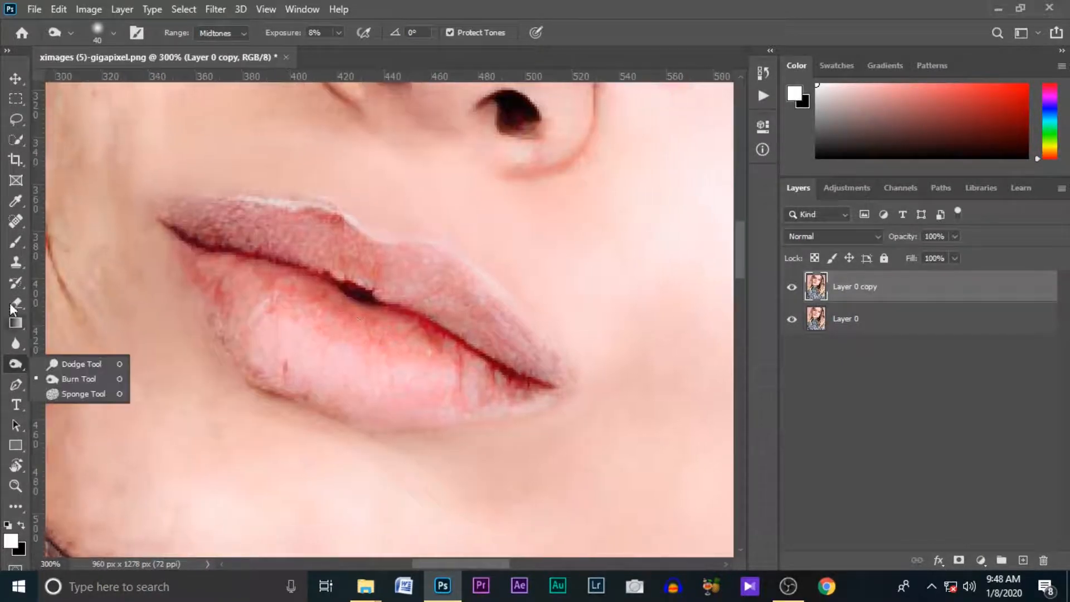
{"action": "left_click", "coordinate": [16, 243]}
{"action": "left_click", "coordinate": [1022, 560]}
{"action": "key", "text": "bracketleft"}
{"action": "key", "text": "bracketleft"}
{"action": "key", "text": "bracketleft"}
{"action": "left_click", "coordinate": [10, 541]}
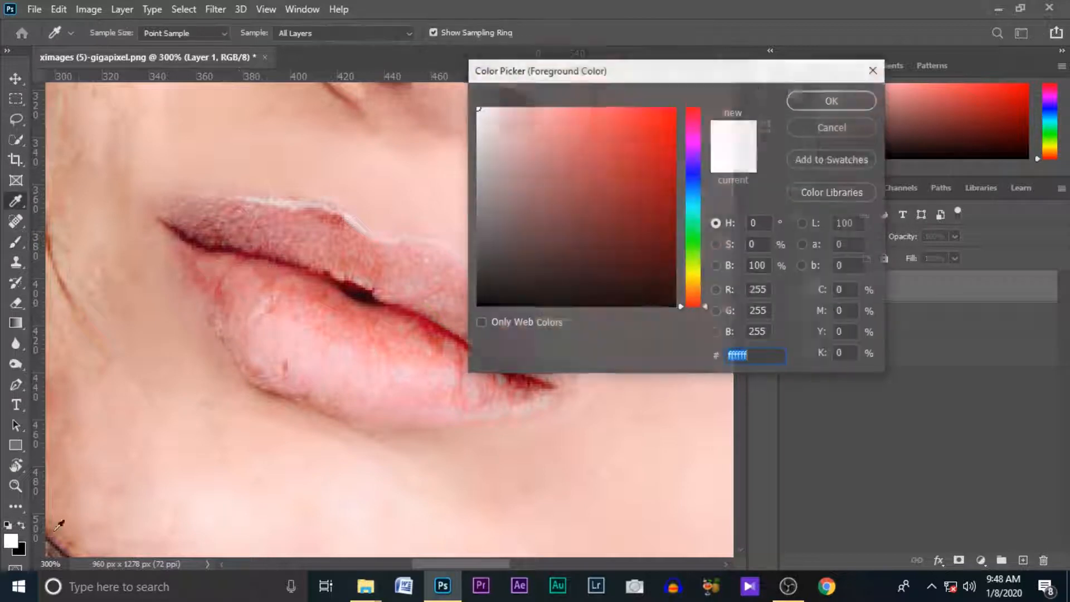
{"action": "left_click", "coordinate": [369, 334]}
{"action": "left_click", "coordinate": [316, 295]}
{"action": "left_click", "coordinate": [850, 99]}
Paint the upper and lower lips coral red on Layer 1 with the Brush reduced to 20 px
{"action": "left_click_drag", "start_coordinate": [228, 273], "coordinate": [244, 305]}
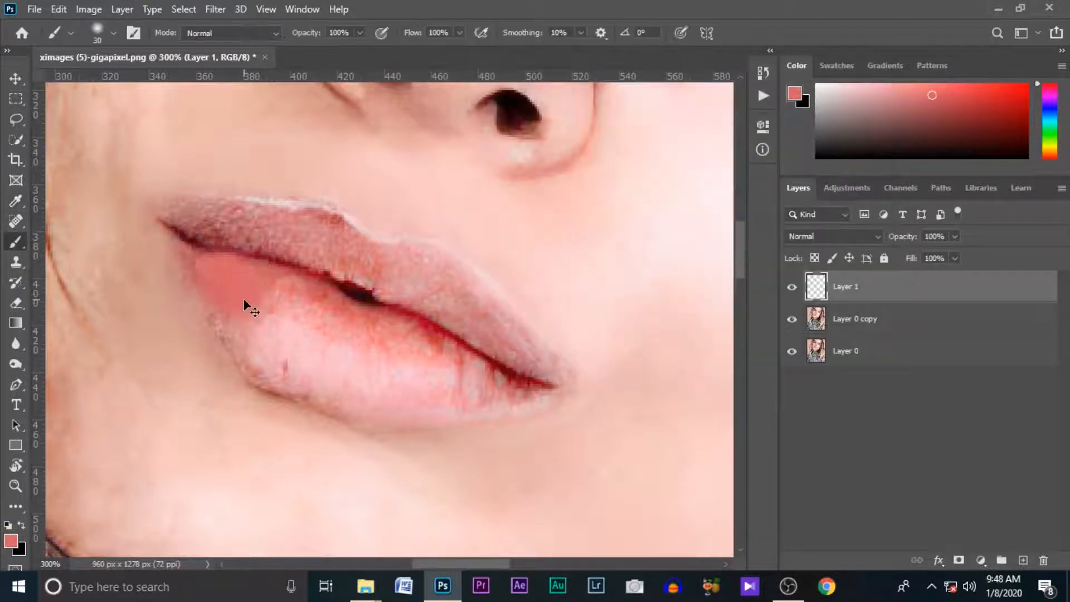
{"action": "key", "text": "ctrl+z"}
{"action": "key", "text": "ctrl+plus"}
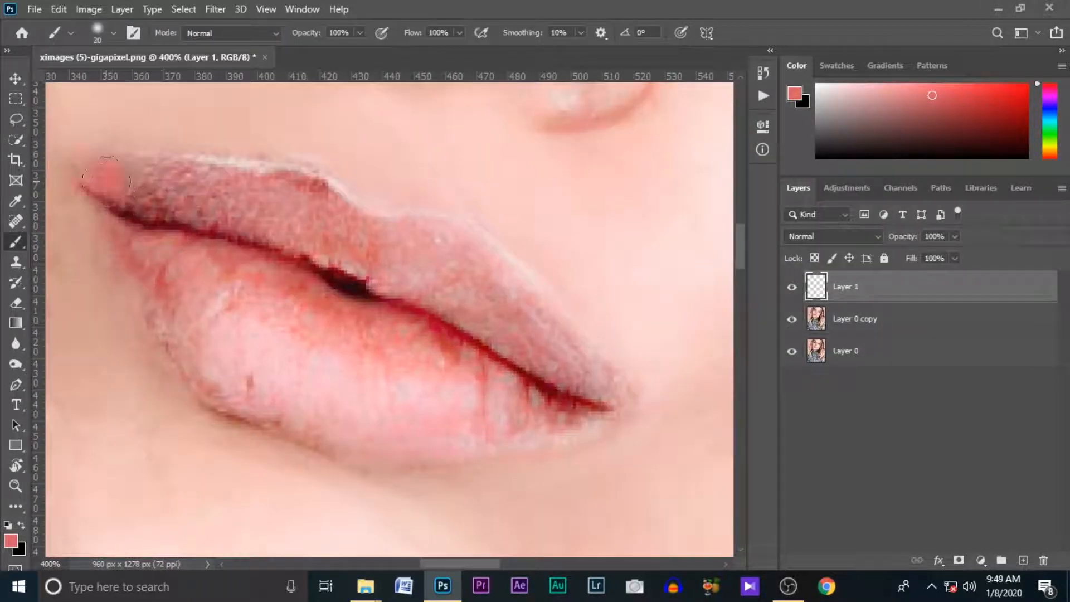
{"action": "mouse_move", "coordinate": [106, 180]}
{"action": "left_mouse_down"}
{"action": "mouse_move", "coordinate": [262, 184]}
{"action": "mouse_move", "coordinate": [352, 226]}
{"action": "mouse_move", "coordinate": [407, 196]}
{"action": "mouse_move", "coordinate": [549, 326]}
{"action": "left_mouse_up"}
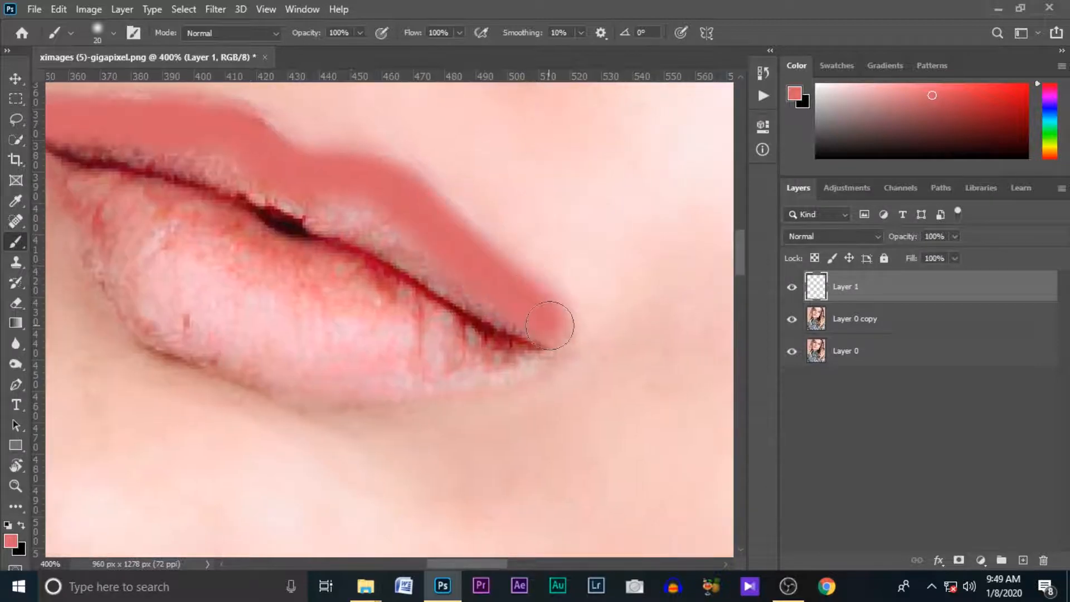
{"action": "mouse_move", "coordinate": [167, 159]}
{"action": "left_mouse_down"}
{"action": "mouse_move", "coordinate": [236, 322]}
{"action": "mouse_move", "coordinate": [509, 353]}
{"action": "mouse_move", "coordinate": [390, 363]}
{"action": "mouse_move", "coordinate": [290, 334]}
{"action": "mouse_move", "coordinate": [223, 158]}
{"action": "mouse_move", "coordinate": [466, 227]}
{"action": "mouse_move", "coordinate": [645, 334]}
{"action": "mouse_move", "coordinate": [653, 365]}
{"action": "left_mouse_up"}
{"action": "key", "text": "ctrl+1"}
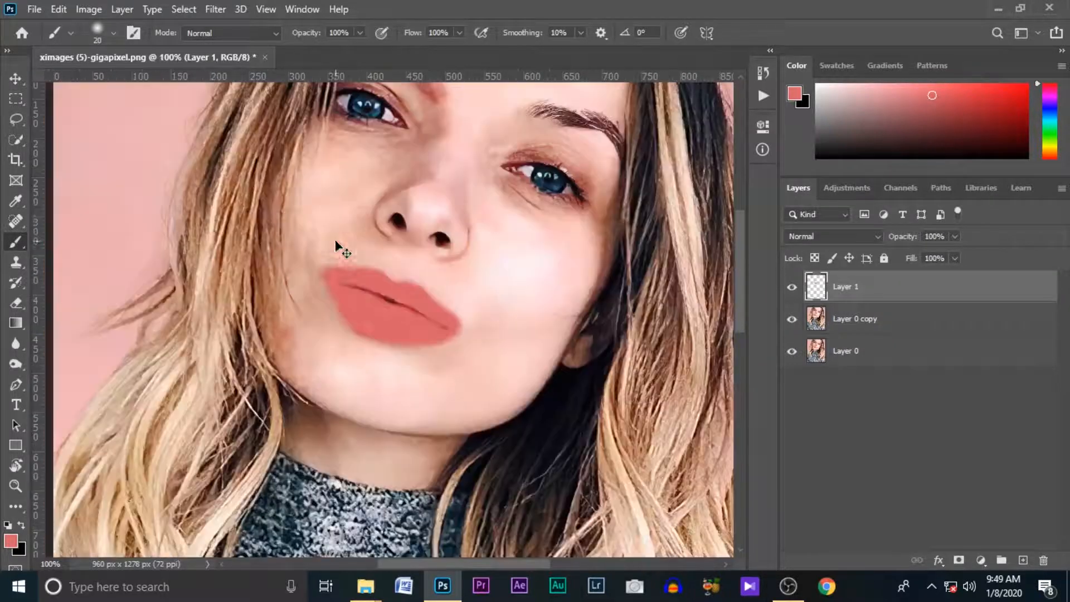
Set Layer 1 to the Color Burn blend mode with 60% opacity and 80% fill
{"action": "left_click", "coordinate": [825, 247]}
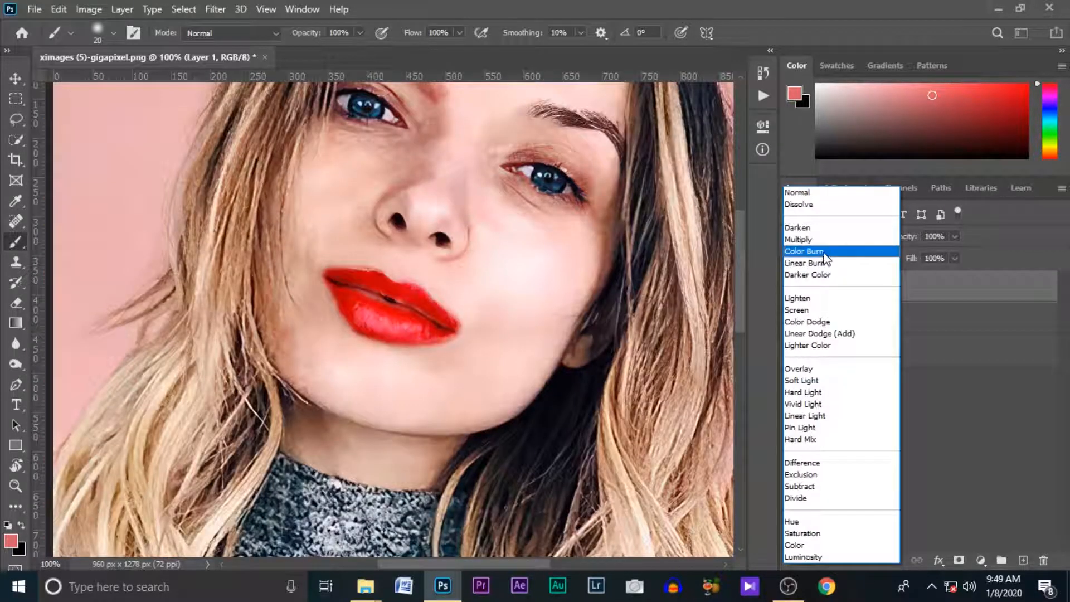
{"action": "left_click", "coordinate": [825, 253]}
{"action": "left_click", "coordinate": [955, 236]}
{"action": "mouse_move", "coordinate": [957, 254]}
{"action": "left_mouse_down"}
{"action": "mouse_move", "coordinate": [917, 256]}
{"action": "mouse_move", "coordinate": [931, 252]}
{"action": "mouse_move", "coordinate": [921, 275]}
{"action": "mouse_move", "coordinate": [941, 283]}
{"action": "left_mouse_up"}
{"action": "left_click", "coordinate": [954, 258]}
{"action": "left_click", "coordinate": [910, 378]}
{"action": "left_click", "coordinate": [836, 293]}
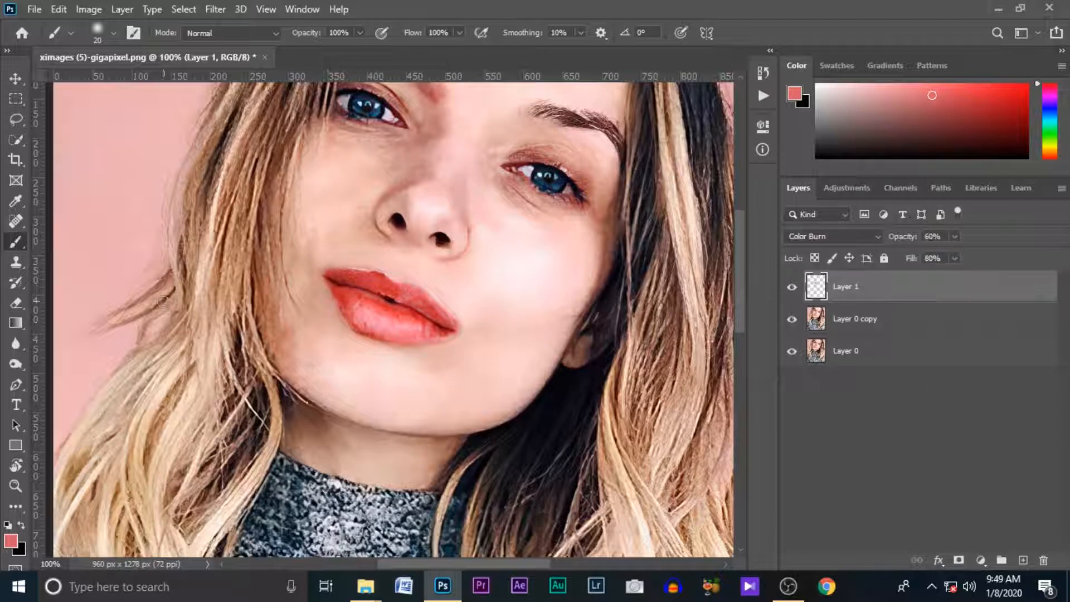
{"action": "key", "text": "ctrl+plus"}
{"action": "key", "text": "ctrl+plus"}
{"action": "key", "text": "x"}
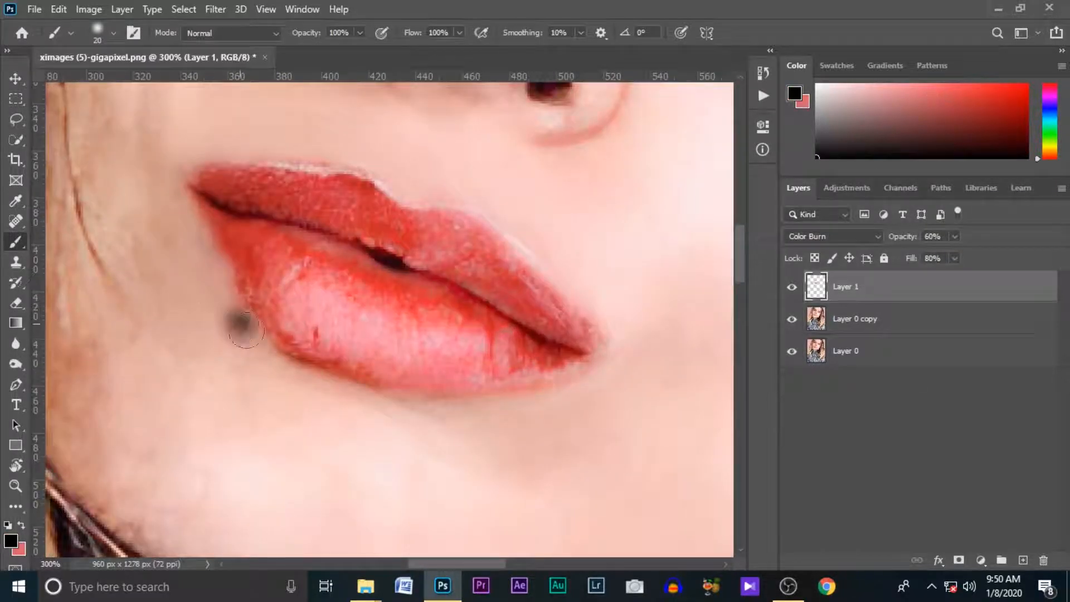
{"action": "left_click_drag", "start_coordinate": [238, 318], "coordinate": [311, 382]}
{"action": "key", "text": "ctrl+z"}
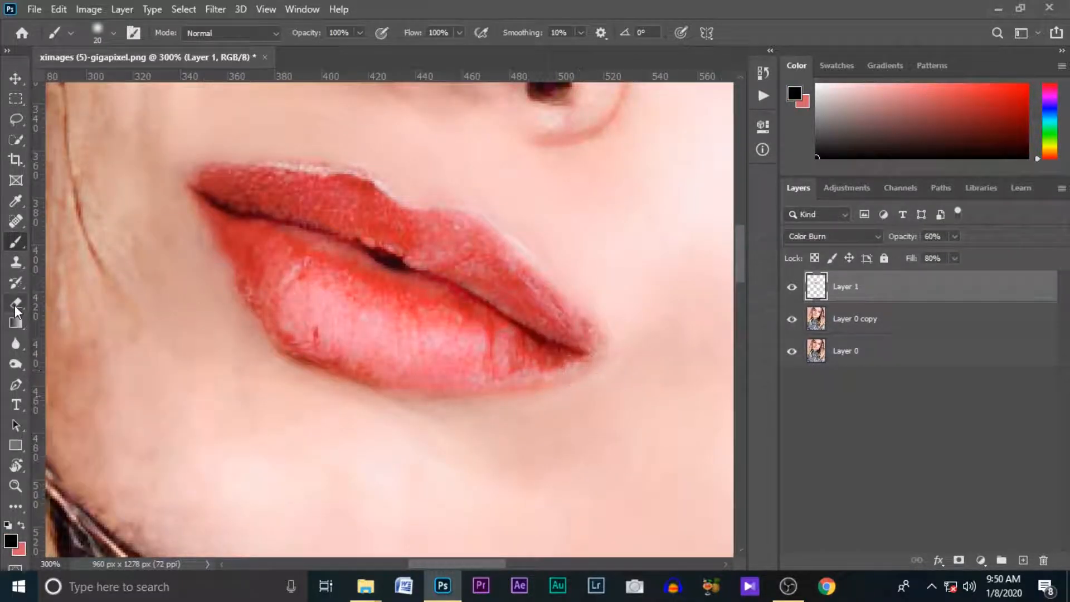
Erase the lip color spilling past the lip edges with the Eraser at 10 px and 49% opacity
{"action": "left_click", "coordinate": [15, 303]}
{"action": "key", "text": "ctrl+plus"}
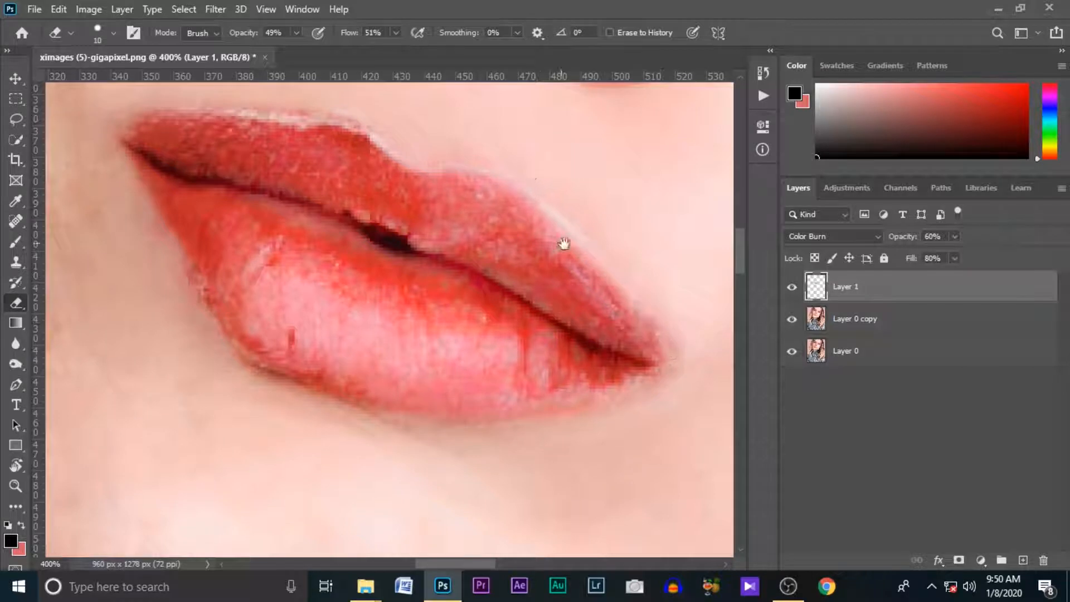
{"action": "left_click_drag", "start_coordinate": [564, 243], "coordinate": [609, 310]}
Repaint the left-hand mouth corner and the lower lip's edge in coral red with the 20 px Brush
{"action": "key", "text": "b"}
{"action": "key", "text": "x"}
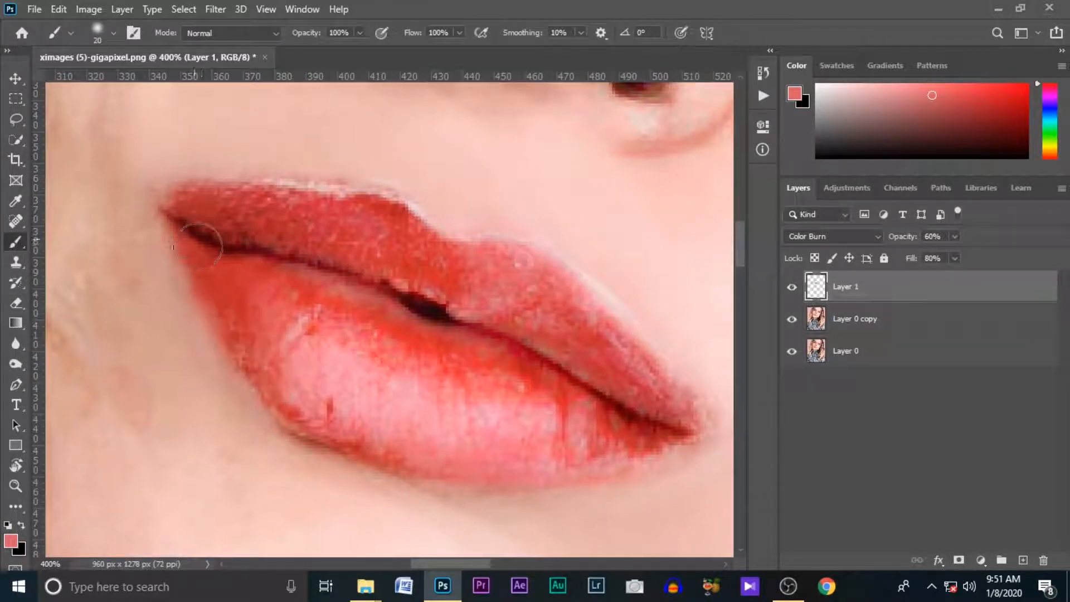
{"action": "left_click_drag", "start_coordinate": [198, 246], "coordinate": [187, 281]}
{"action": "left_click_drag", "start_coordinate": [303, 405], "coordinate": [628, 446]}
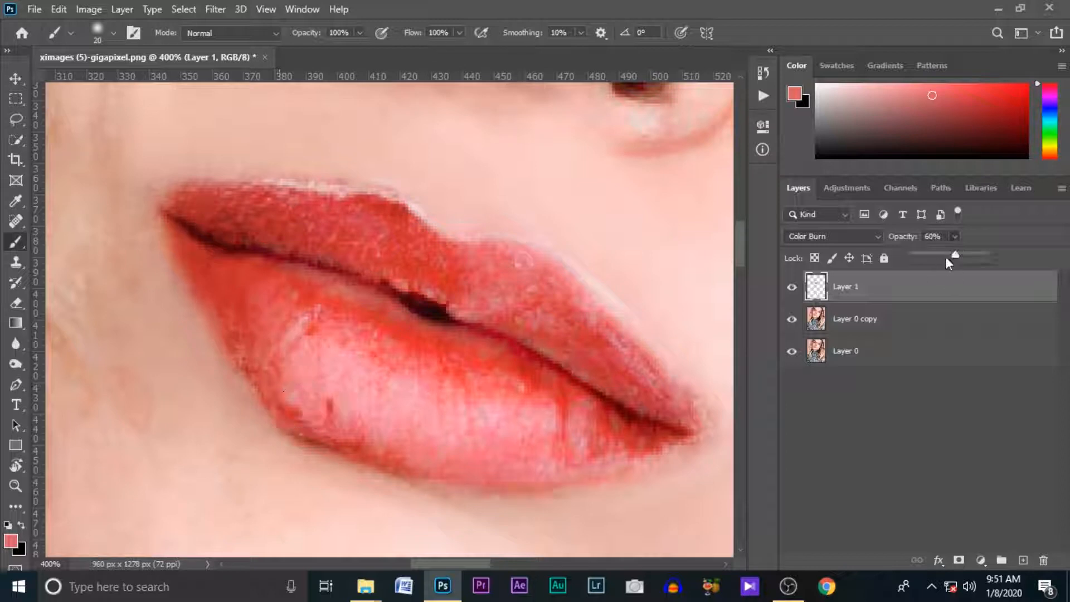
Soften the lip color by setting Layer 1's opacity to 51% and slightly lowering its fill
{"action": "left_click_drag", "start_coordinate": [961, 255], "coordinate": [945, 255]}
{"action": "key", "text": "ctrl+minus"}
{"action": "key", "text": "ctrl+minus"}
{"action": "key", "text": "ctrl+minus"}
{"action": "key", "text": "ctrl+minus"}
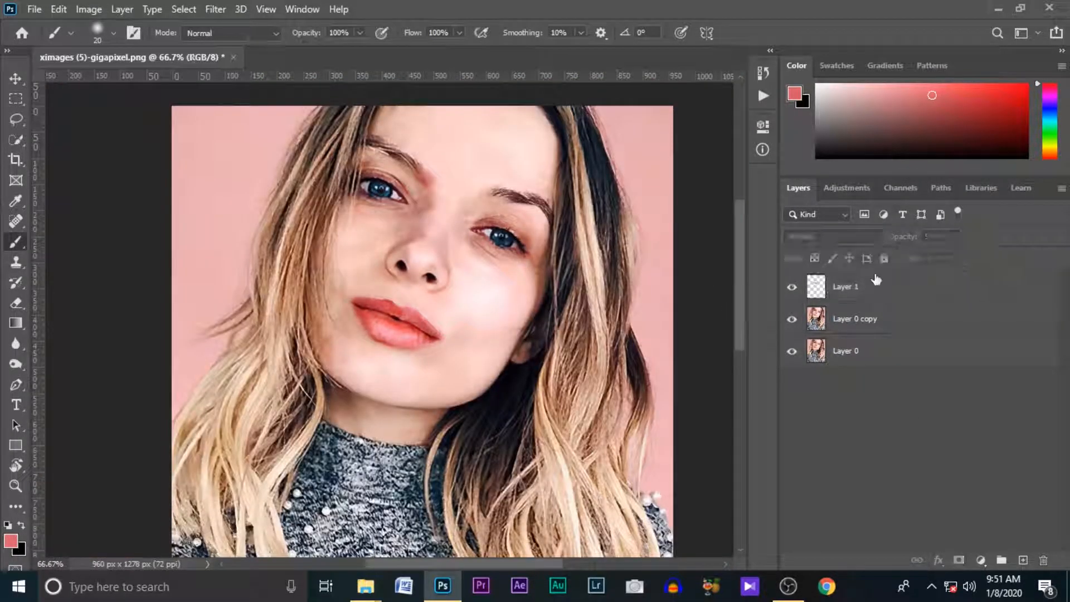
{"action": "left_click", "coordinate": [955, 258]}
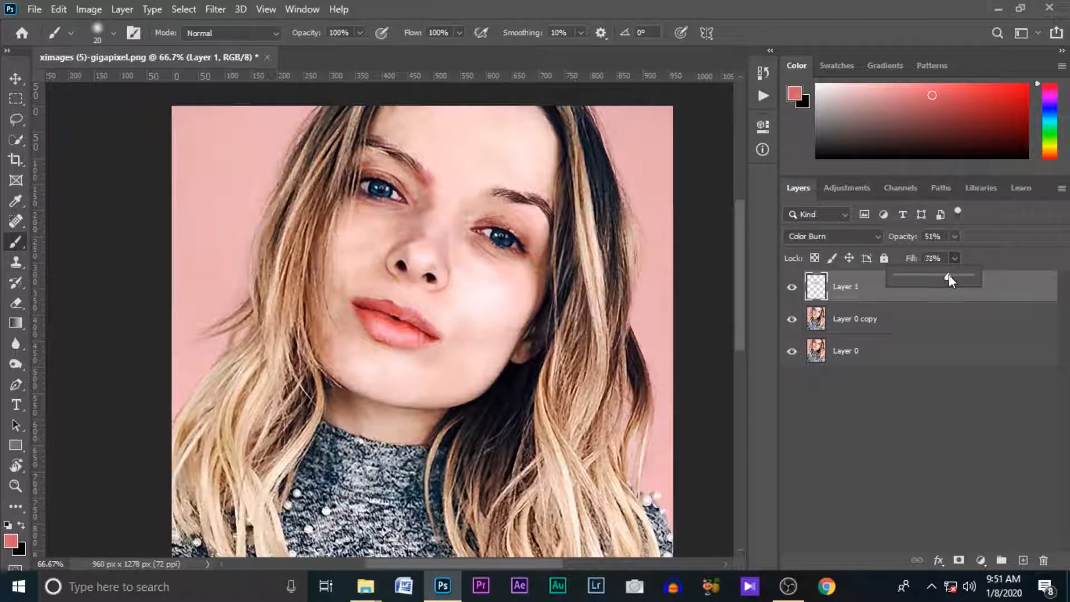
{"action": "left_click", "coordinate": [902, 413]}
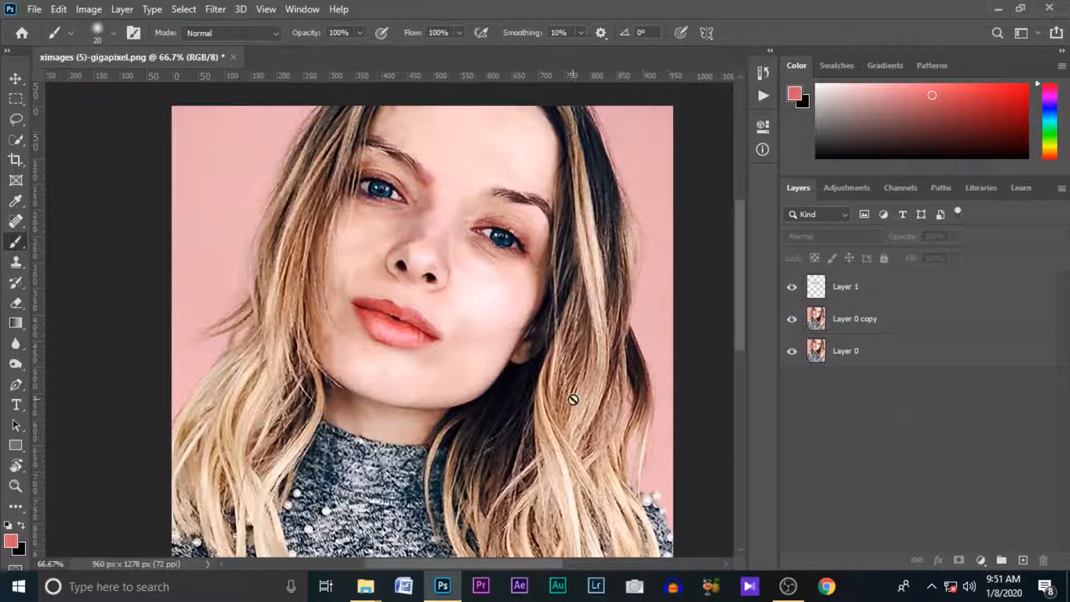
Compare the portrait before and after retouching by toggling the visibility of Layer 0 copy
{"action": "left_click", "coordinate": [792, 320]}
{"action": "left_click", "coordinate": [792, 319]}
{"action": "left_click", "coordinate": [792, 319]}
{"action": "left_click", "coordinate": [792, 320]}
{"action": "left_click", "coordinate": [792, 319]}
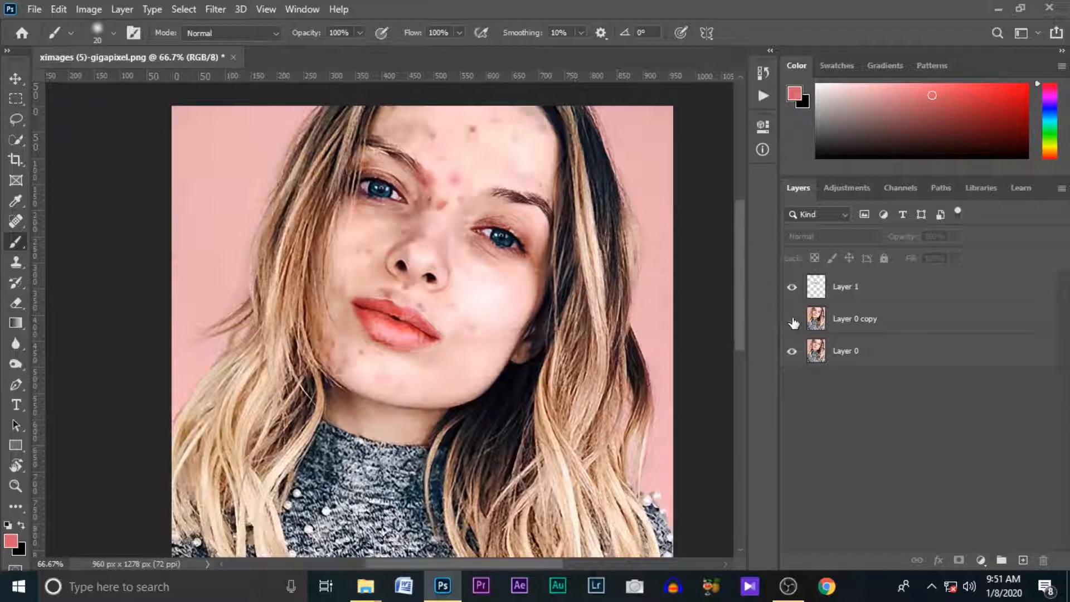
{"action": "left_click", "coordinate": [792, 320]}
Export the retouched portrait to the Desktop under the file name Image
{"action": "left_click", "coordinate": [34, 9]}
{"action": "mouse_move", "coordinate": [78, 237]}
{"action": "left_click", "coordinate": [262, 234]}
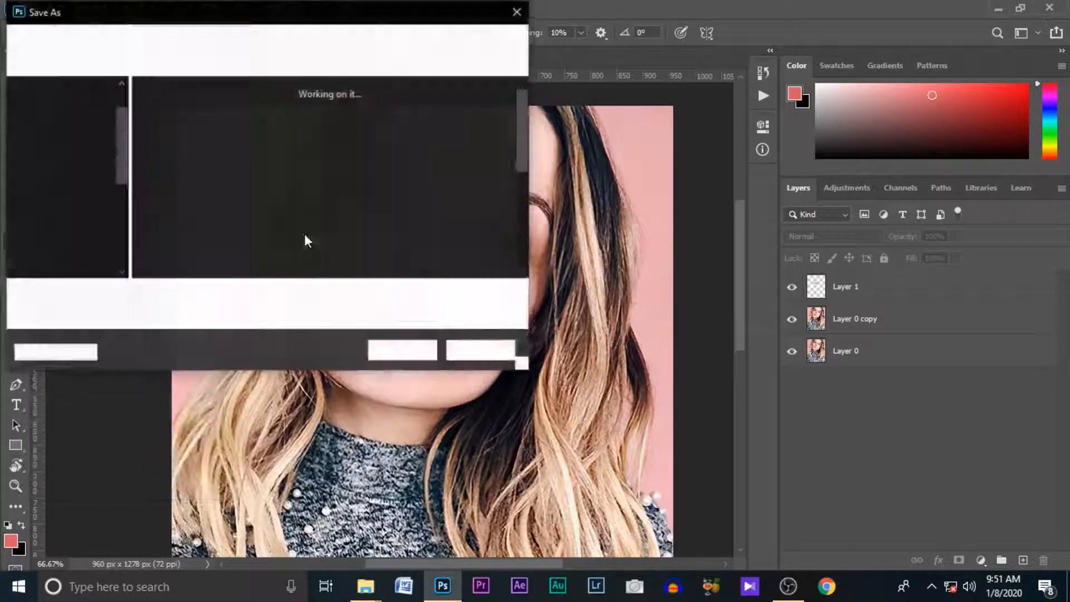
{"action": "left_click", "coordinate": [425, 354]}
{"action": "left_click", "coordinate": [628, 292]}
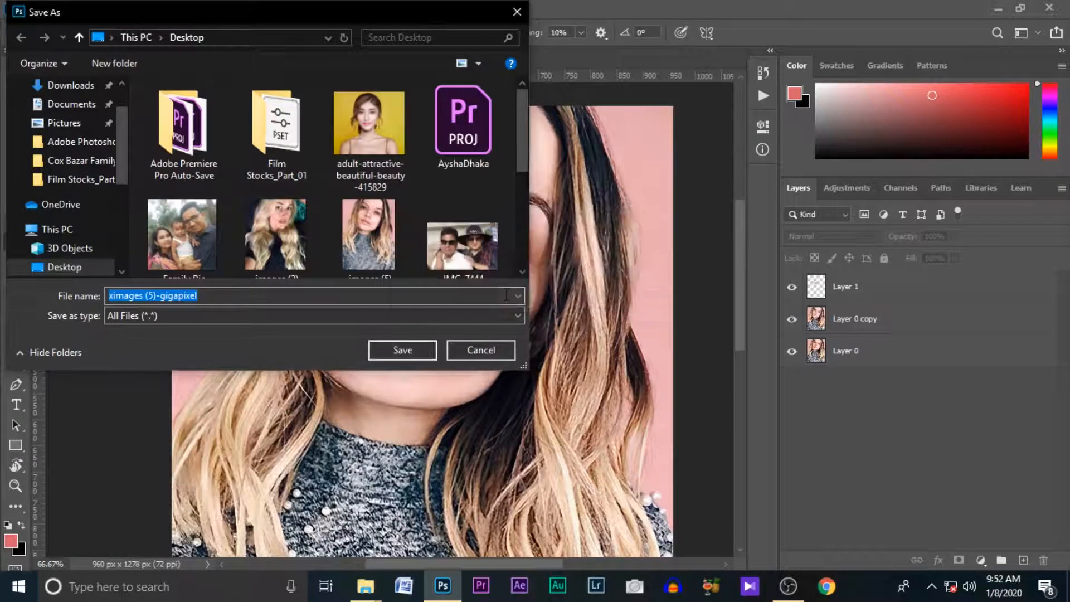
{"action": "type", "text": "image"}
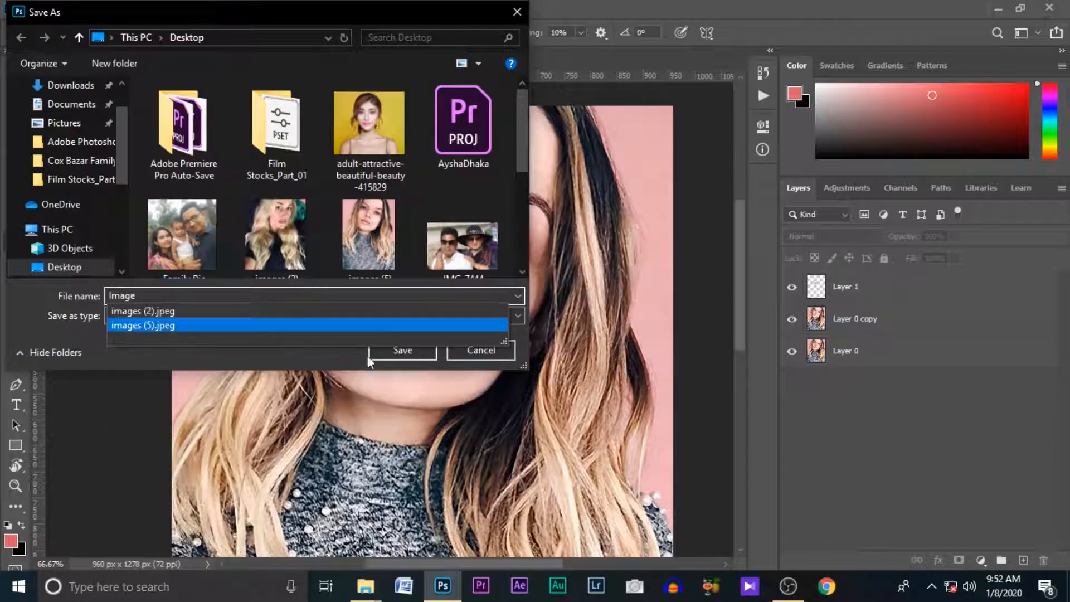
{"action": "left_click", "coordinate": [408, 350]}
Switch to PortraitPro with the exported portrait and choose Female as the face's gender
{"action": "left_click", "coordinate": [999, 8]}
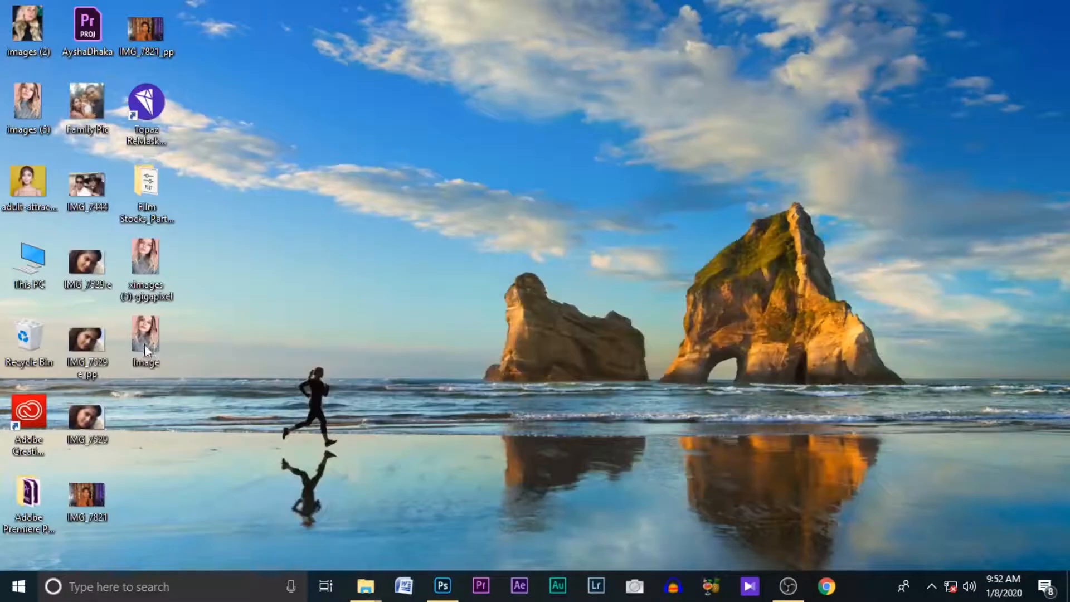
{"action": "right_click", "coordinate": [635, 586]}
{"action": "left_click", "coordinate": [616, 479]}
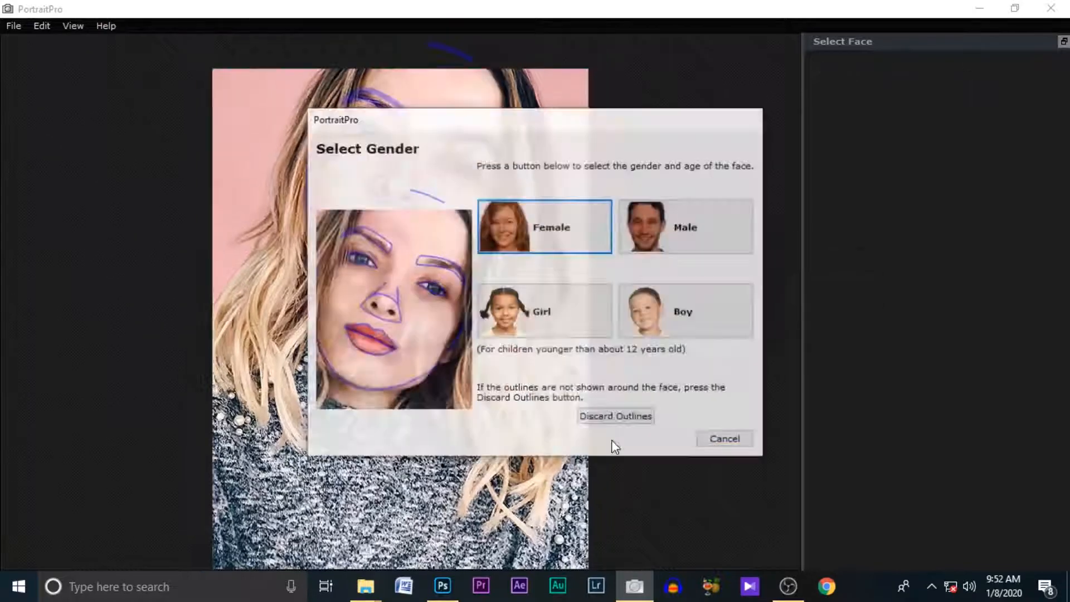
{"action": "left_click", "coordinate": [571, 233]}
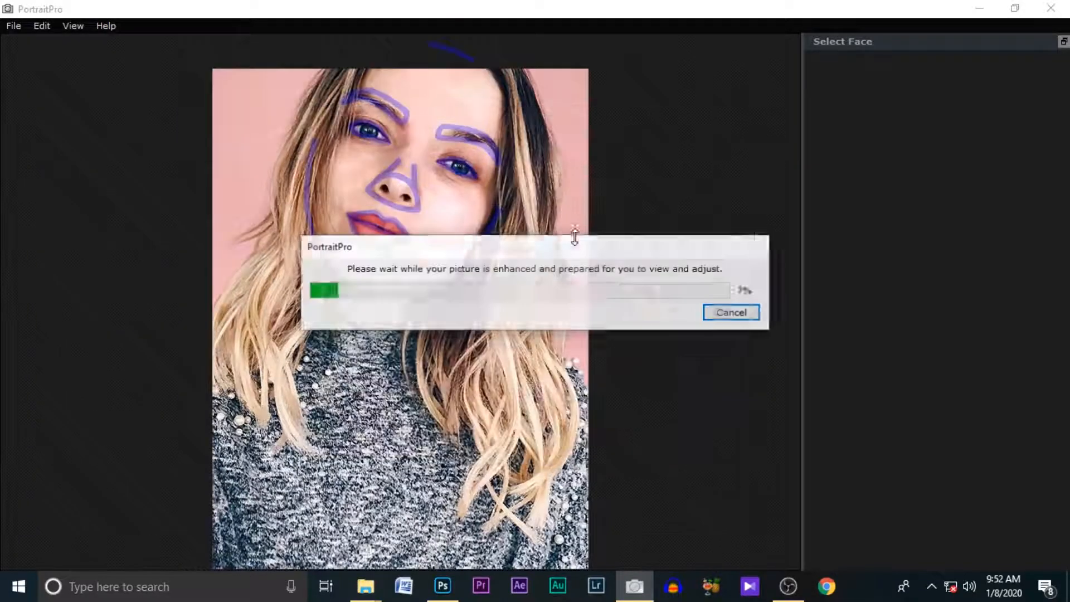
Fit the face outline to the cheek, jawline and chin by moving its control points in the before view
{"action": "scroll", "coordinate": [239, 418], "scroll_direction": "up", "scroll_amount": 5}
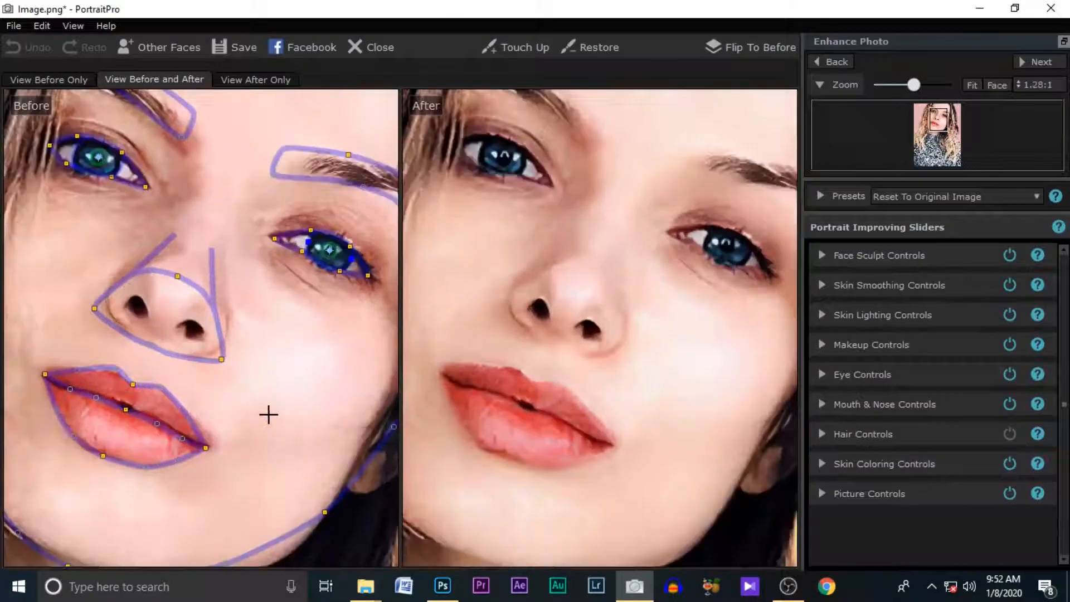
{"action": "left_click_drag", "start_coordinate": [306, 274], "coordinate": [301, 271]}
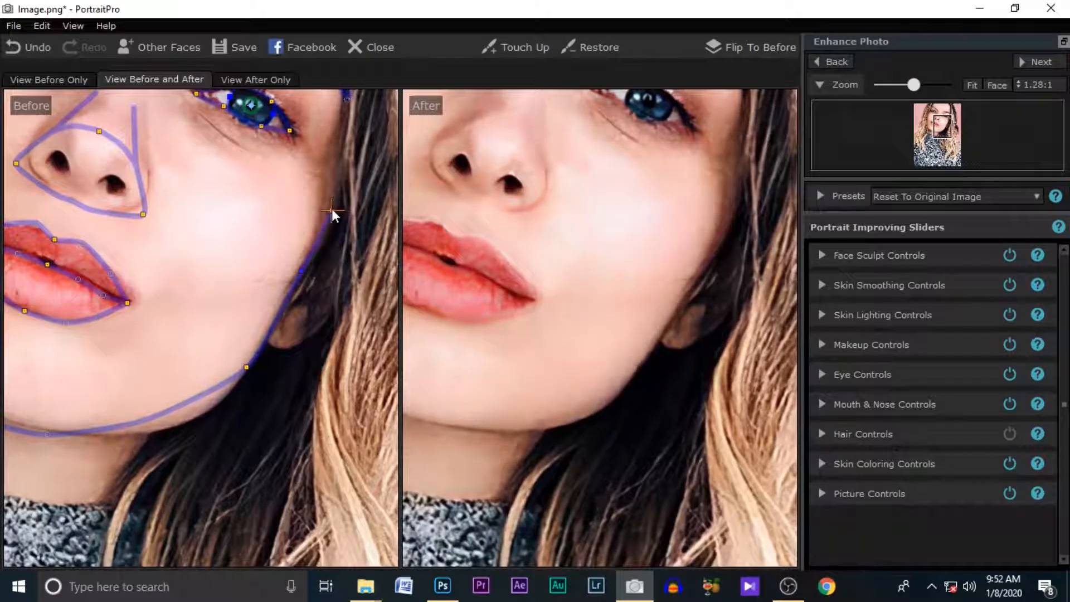
{"action": "left_click_drag", "start_coordinate": [196, 412], "coordinate": [275, 348]}
{"action": "left_click_drag", "start_coordinate": [129, 370], "coordinate": [270, 354]}
{"action": "left_click_drag", "start_coordinate": [215, 413], "coordinate": [305, 397]}
{"action": "left_click_drag", "start_coordinate": [229, 356], "coordinate": [228, 347]}
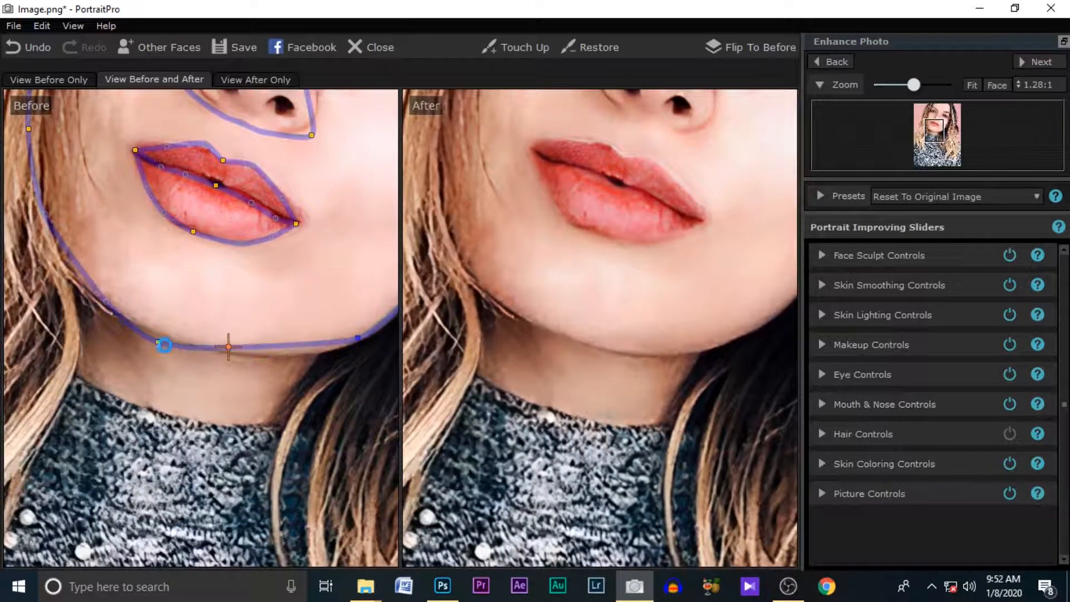
{"action": "left_click_drag", "start_coordinate": [159, 342], "coordinate": [163, 329]}
{"action": "left_click_drag", "start_coordinate": [123, 365], "coordinate": [193, 421]}
{"action": "left_click_drag", "start_coordinate": [178, 348], "coordinate": [172, 350]}
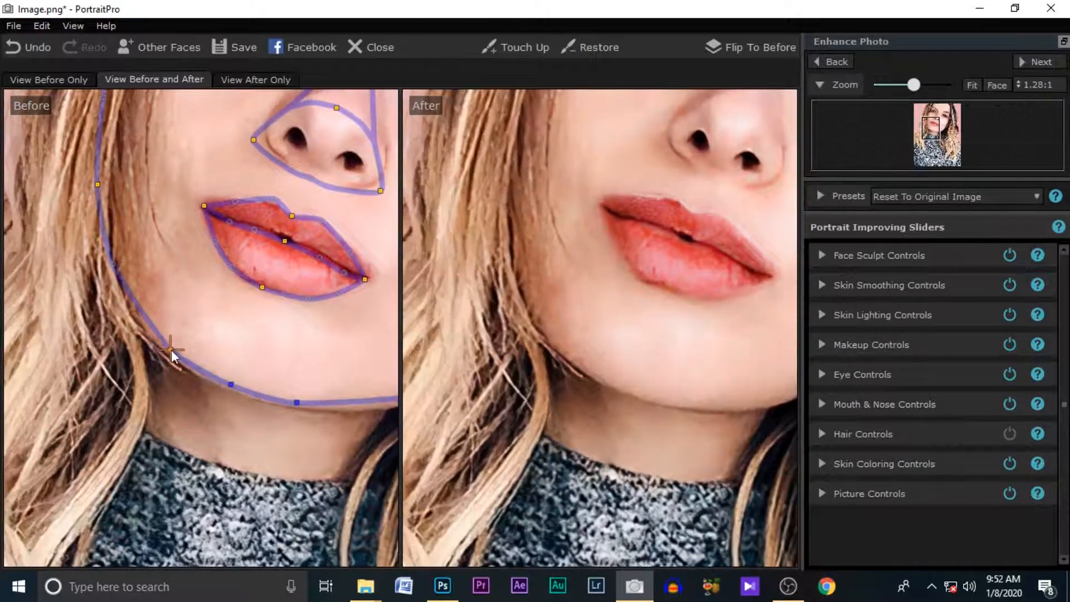
Refine the outline at the mouth corner and fit the nose outline to the nostril edges, tip and base
{"action": "scroll", "coordinate": [287, 324], "scroll_direction": "up", "scroll_amount": 3}
{"action": "left_click_drag", "start_coordinate": [286, 302], "coordinate": [203, 381]}
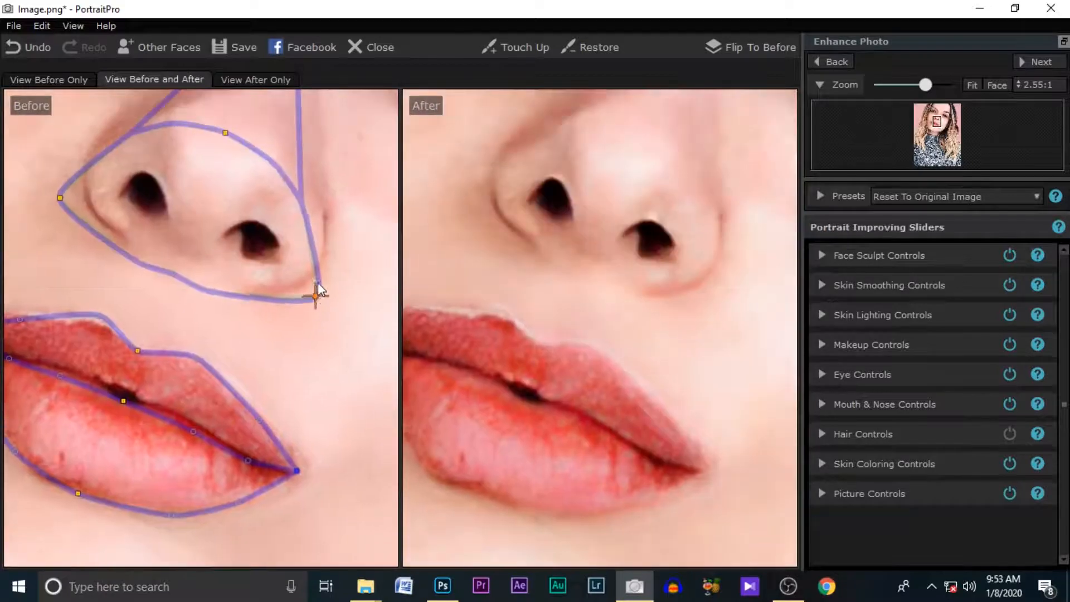
{"action": "left_click_drag", "start_coordinate": [315, 291], "coordinate": [320, 270]}
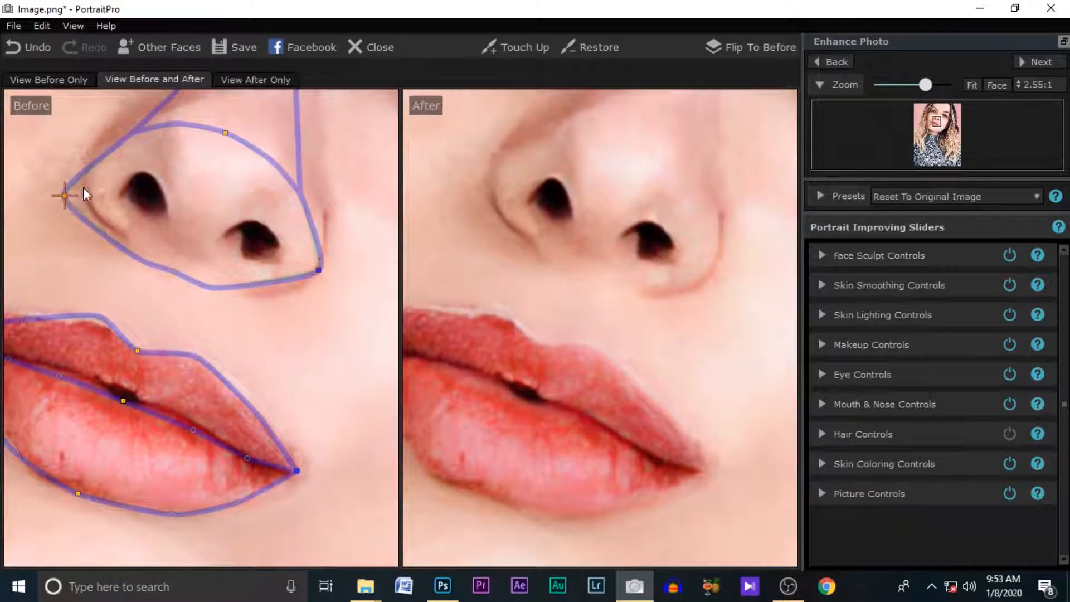
{"action": "left_click_drag", "start_coordinate": [82, 188], "coordinate": [85, 189]}
{"action": "left_click_drag", "start_coordinate": [224, 135], "coordinate": [212, 154]}
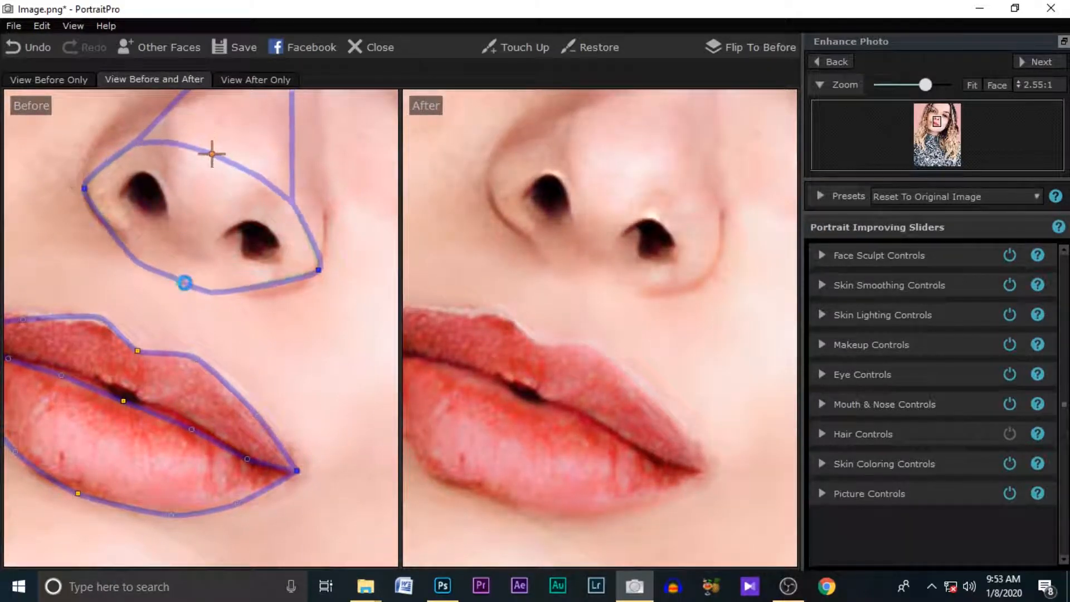
{"action": "left_click_drag", "start_coordinate": [184, 283], "coordinate": [182, 253]}
Fit the outline of the eyebrow on the portrait's right side to its inner end, arch and outer tip
{"action": "scroll", "coordinate": [222, 275], "scroll_direction": "up", "scroll_amount": 3}
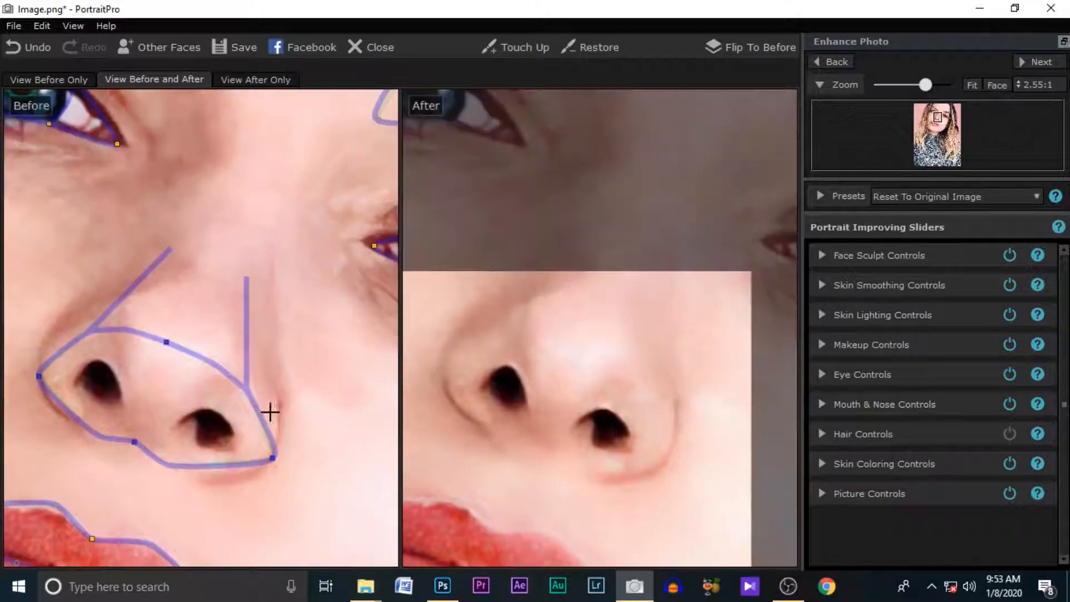
{"action": "scroll", "coordinate": [270, 412], "scroll_direction": "up", "scroll_amount": 5}
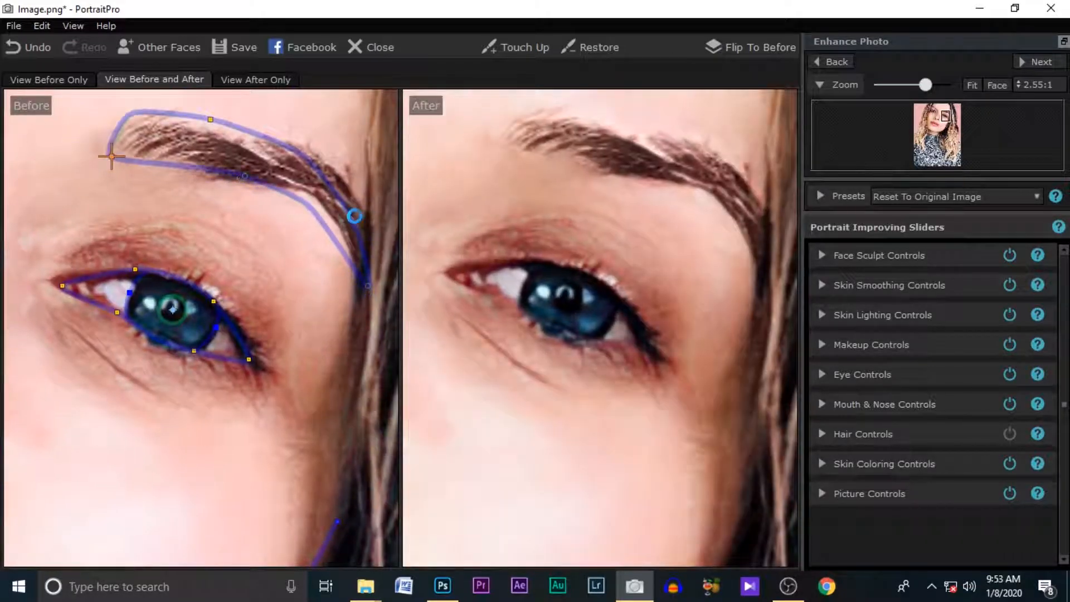
{"action": "left_click_drag", "start_coordinate": [354, 216], "coordinate": [363, 209]}
{"action": "left_click_drag", "start_coordinate": [382, 283], "coordinate": [363, 271]}
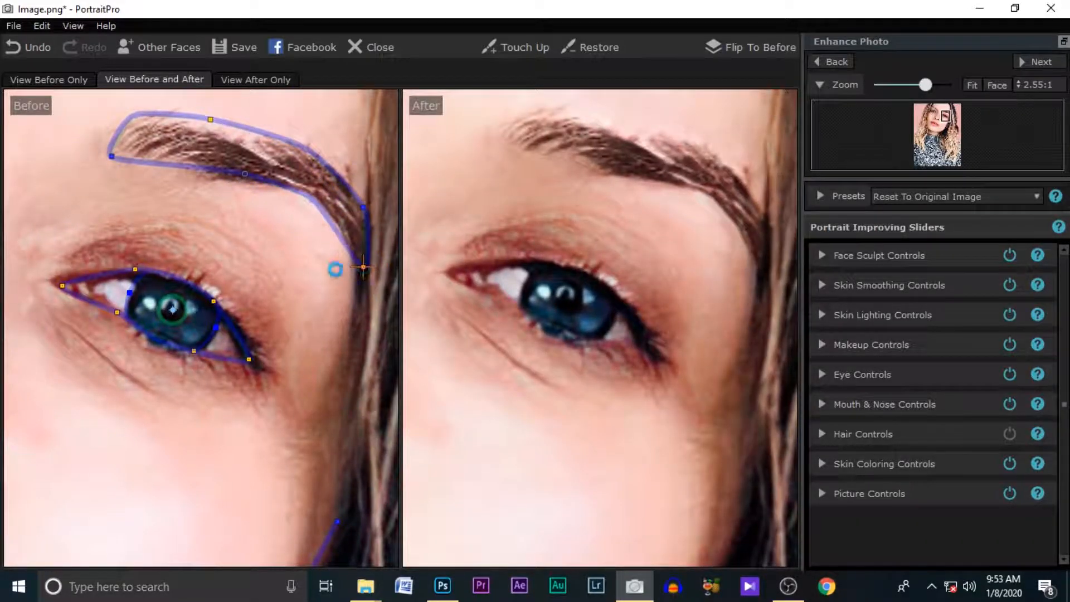
Fit the outline of the eyebrow beside the hair on the portrait's left side and adjust the lower lid point of the eye beneath it
{"action": "scroll", "coordinate": [364, 267], "scroll_direction": "left", "scroll_amount": 5}
{"action": "left_click_drag", "start_coordinate": [268, 334], "coordinate": [260, 363]}
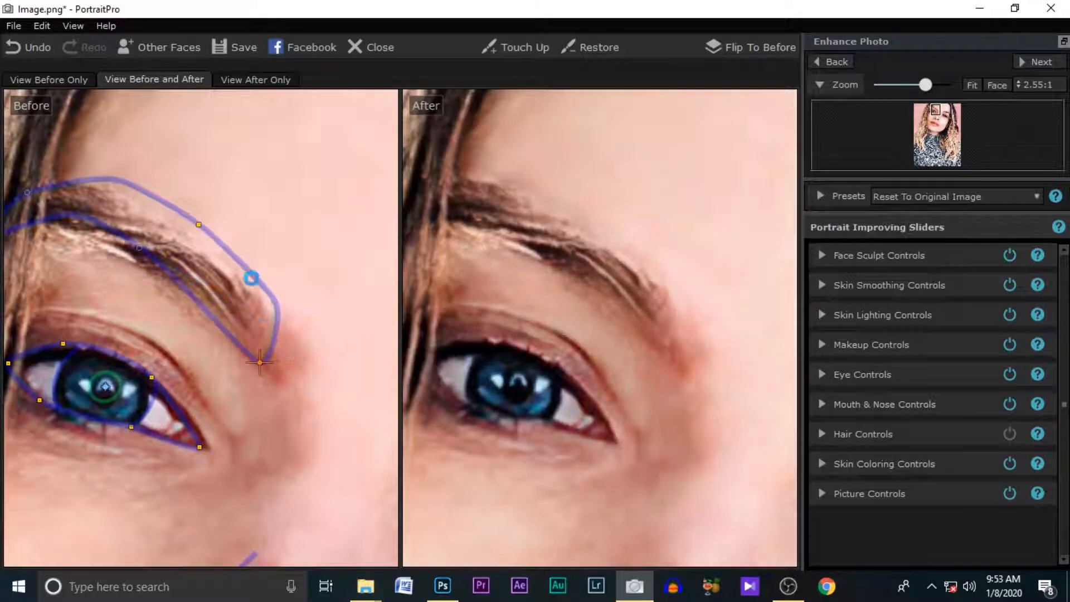
{"action": "left_click_drag", "start_coordinate": [199, 223], "coordinate": [176, 234]}
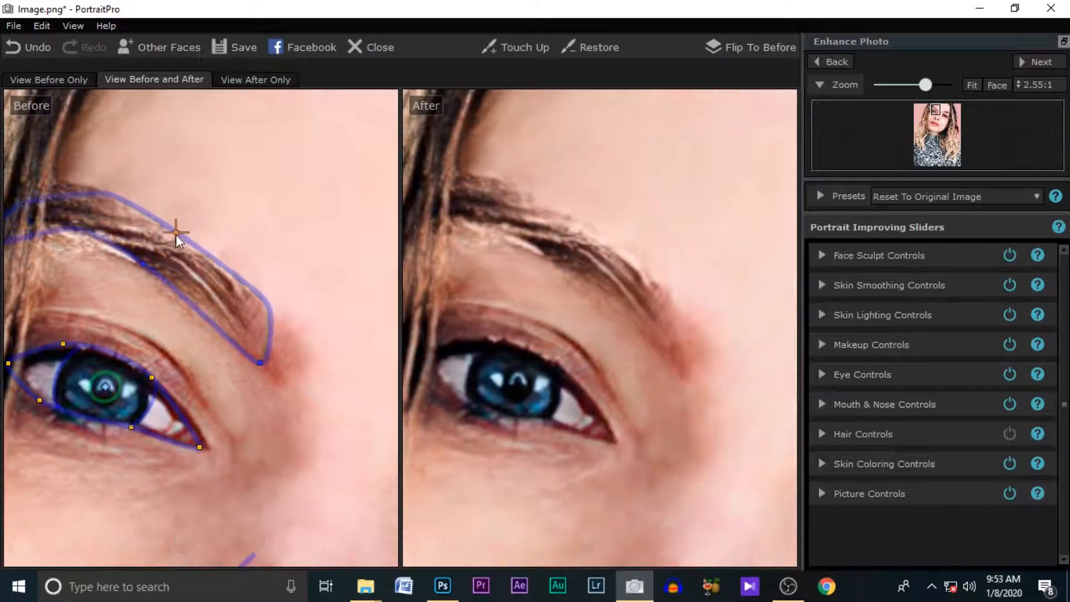
{"action": "scroll", "coordinate": [106, 280], "scroll_direction": "left", "scroll_amount": 3}
{"action": "scroll", "coordinate": [105, 279], "scroll_direction": "up", "scroll_amount": 1}
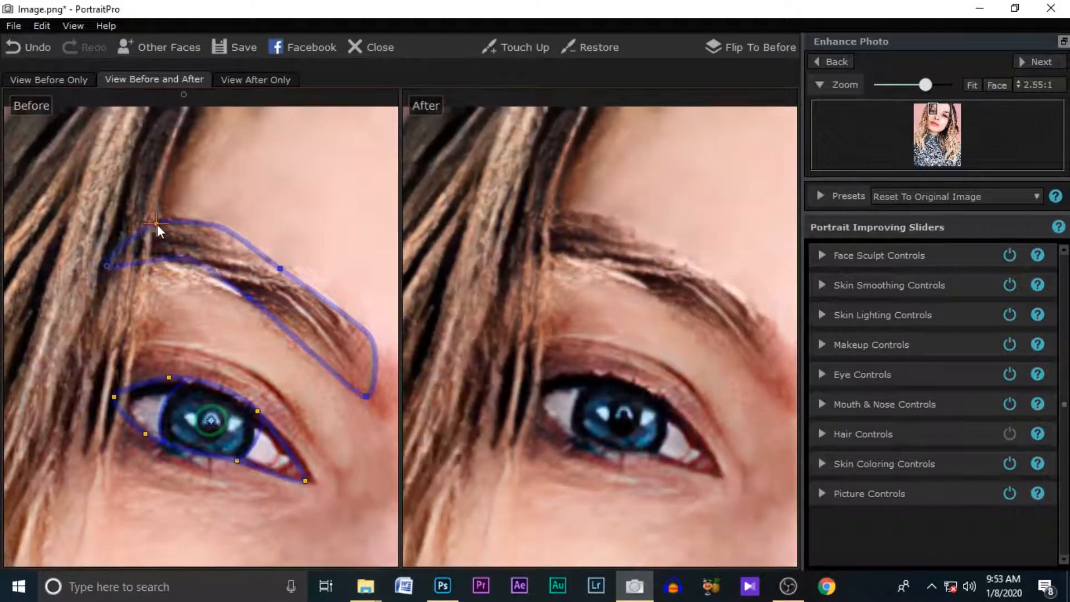
{"action": "scroll", "coordinate": [195, 263], "scroll_direction": "up", "scroll_amount": 1}
{"action": "left_click_drag", "start_coordinate": [107, 275], "coordinate": [129, 270]}
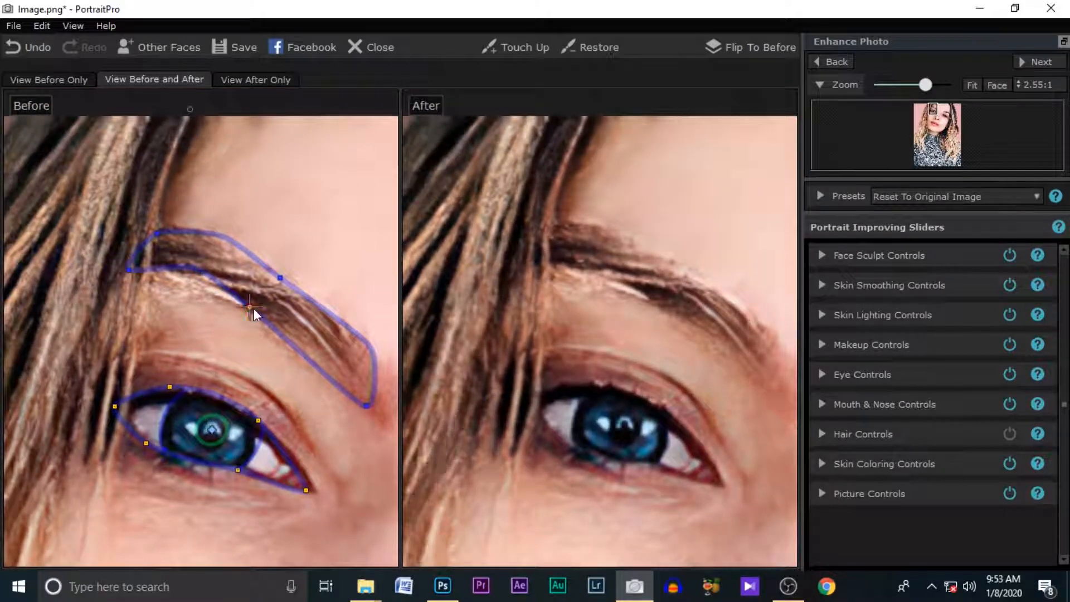
{"action": "left_click_drag", "start_coordinate": [254, 308], "coordinate": [252, 303]}
{"action": "mouse_move", "coordinate": [238, 470]}
{"action": "left_mouse_down"}
{"action": "mouse_move", "coordinate": [234, 483]}
{"action": "mouse_move", "coordinate": [242, 473]}
{"action": "left_mouse_up"}
Inspect the enhanced result alone, then beside the original with the view framed on the whole face
{"action": "left_click_drag", "start_coordinate": [675, 412], "coordinate": [662, 413]}
{"action": "left_click", "coordinate": [258, 81]}
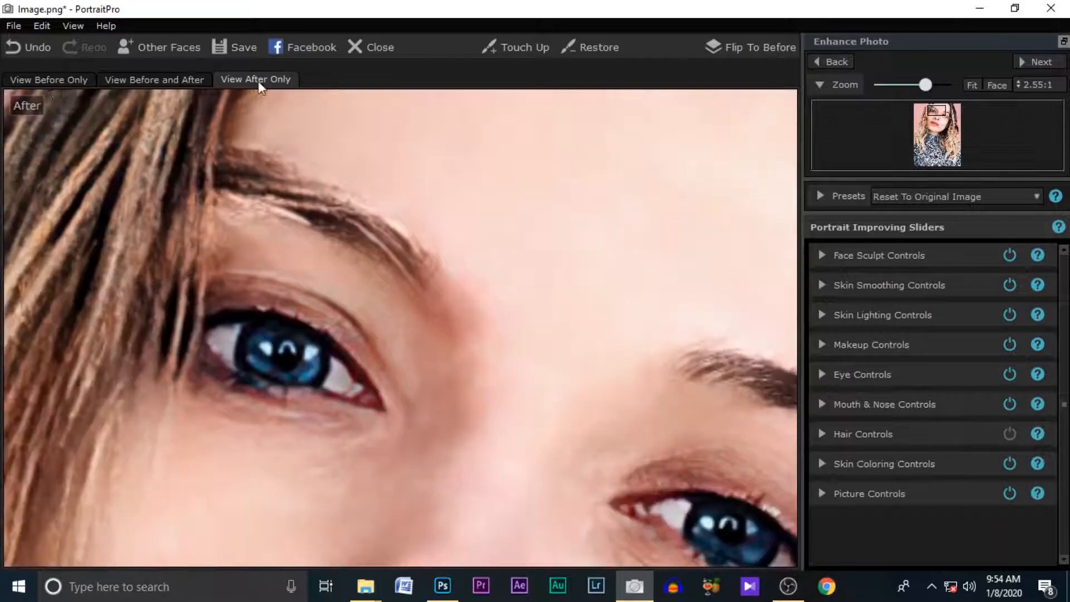
{"action": "left_click", "coordinate": [155, 84]}
{"action": "left_click", "coordinate": [997, 84]}
Try the presets Reset To Original Image, Female Standard, Female - Glamorous and Female - No Sculpt on the portrait
{"action": "left_click", "coordinate": [947, 197]}
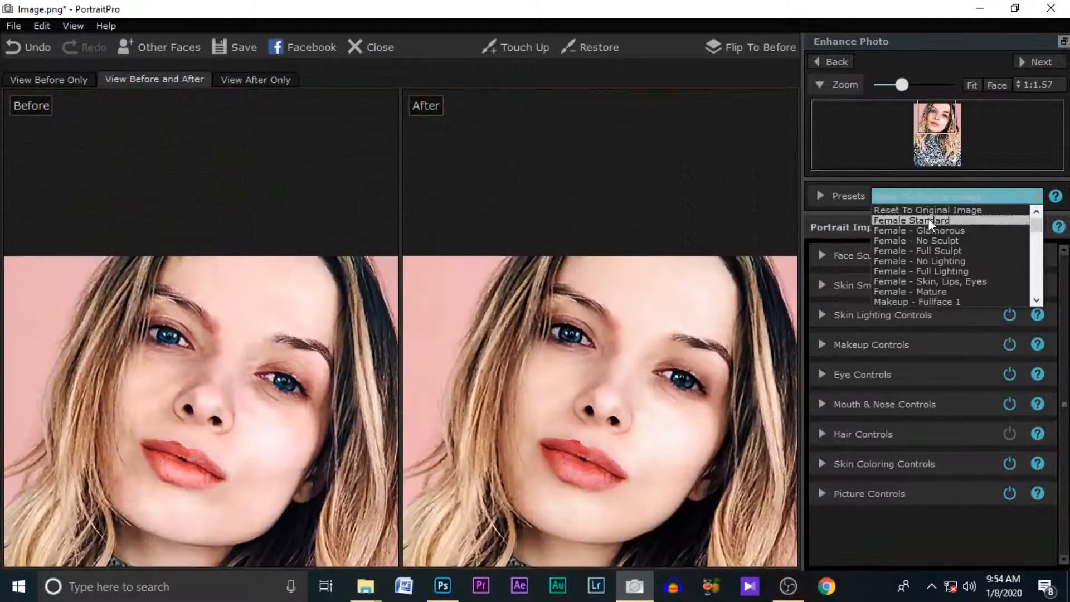
{"action": "left_click", "coordinate": [944, 209]}
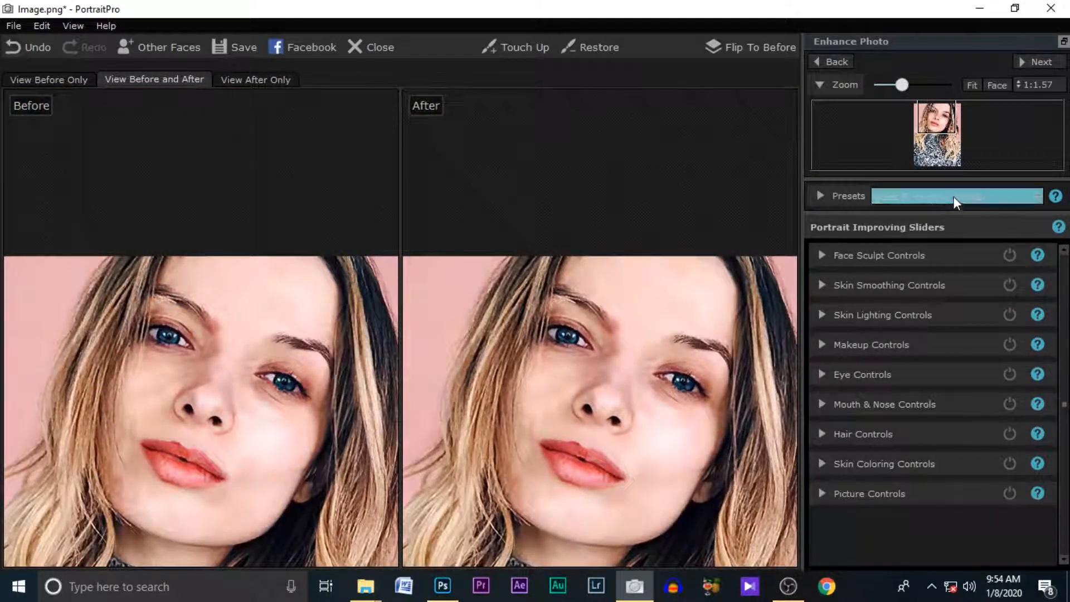
{"action": "left_click", "coordinate": [954, 197]}
{"action": "left_click", "coordinate": [950, 220]}
{"action": "left_click", "coordinate": [954, 196]}
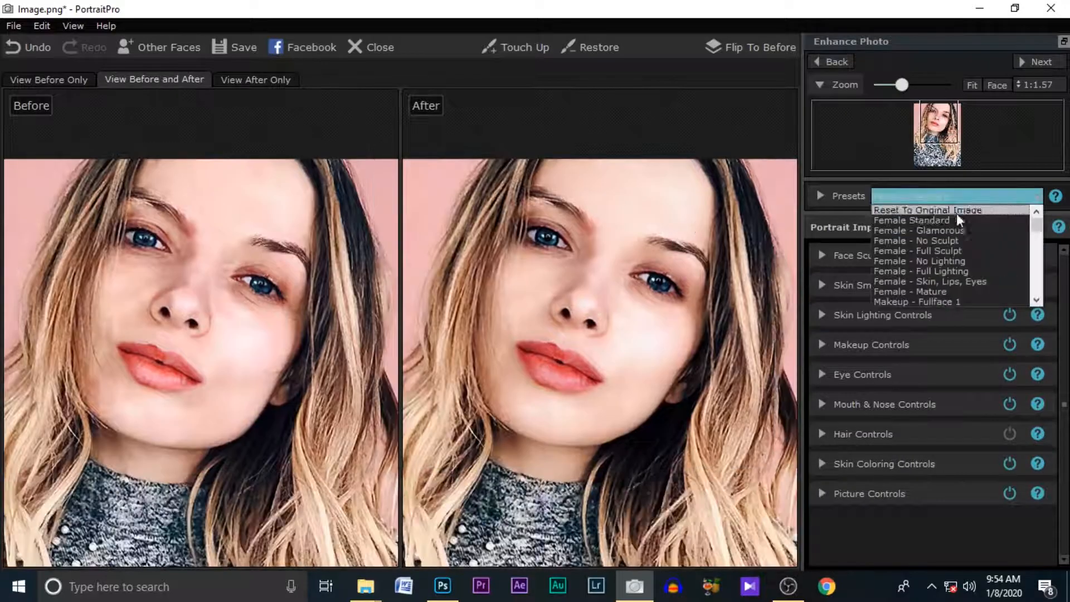
{"action": "left_click", "coordinate": [952, 231]}
{"action": "left_click", "coordinate": [975, 196]}
{"action": "left_click", "coordinate": [954, 243]}
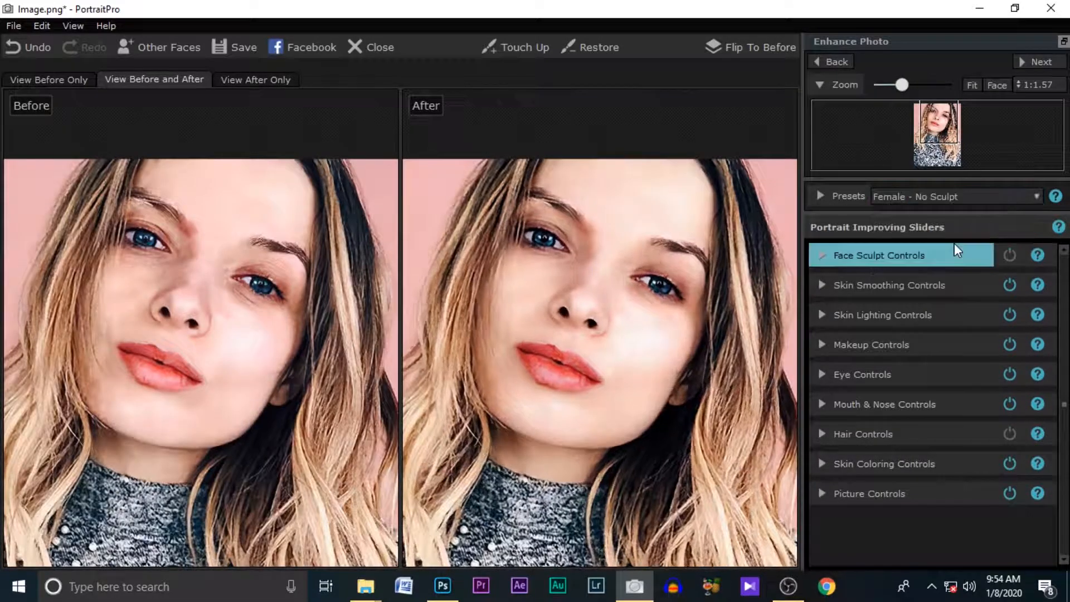
Try the presets Female - Full Sculpt, Female - No Lighting, Female - Skin, Lips, Eyes and Female - Mature
{"action": "left_click", "coordinate": [981, 201]}
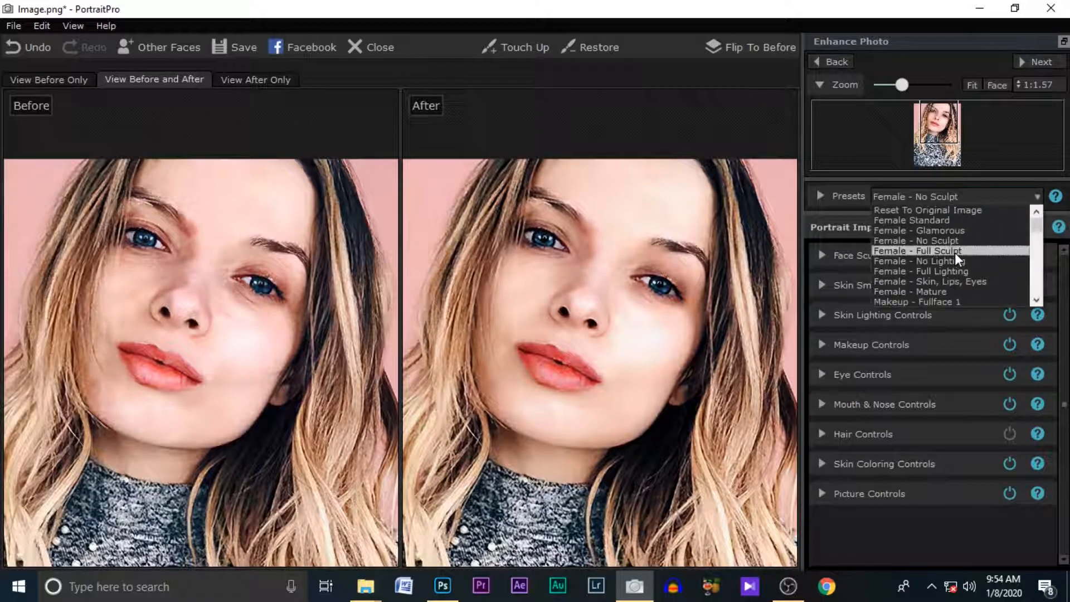
{"action": "left_click", "coordinate": [955, 252]}
{"action": "left_click", "coordinate": [981, 196]}
{"action": "left_click", "coordinate": [956, 261]}
{"action": "left_click", "coordinate": [947, 196]}
{"action": "left_click", "coordinate": [921, 281]}
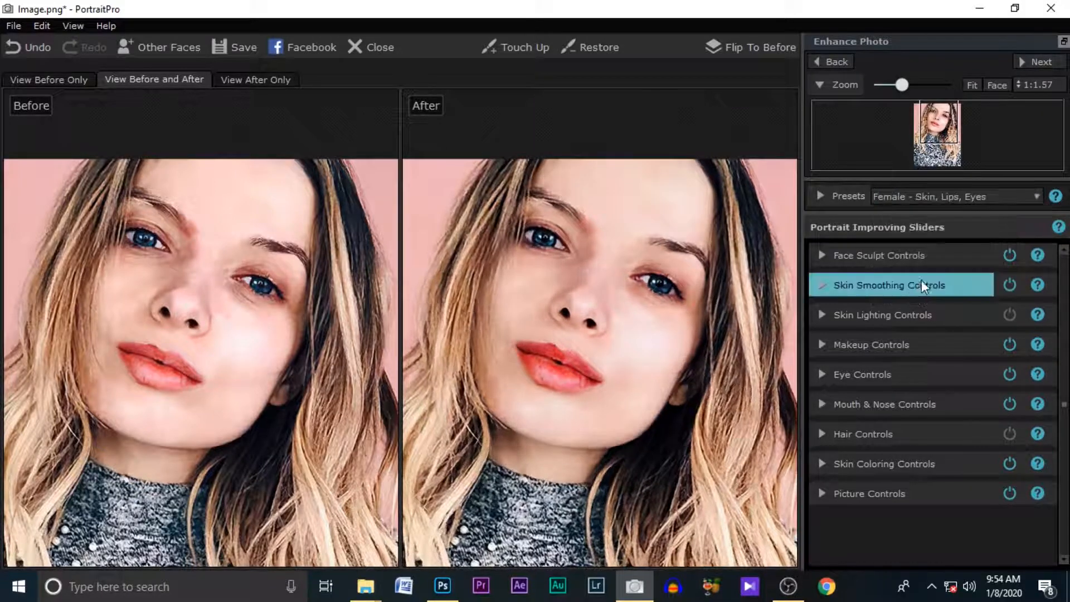
{"action": "left_click", "coordinate": [948, 196]}
{"action": "left_click", "coordinate": [928, 293]}
Compare the Female Standard and Female - Full Sculpt presets once more and apply the Female - No Sculpt preset
{"action": "left_click", "coordinate": [971, 196]}
{"action": "left_click", "coordinate": [976, 220]}
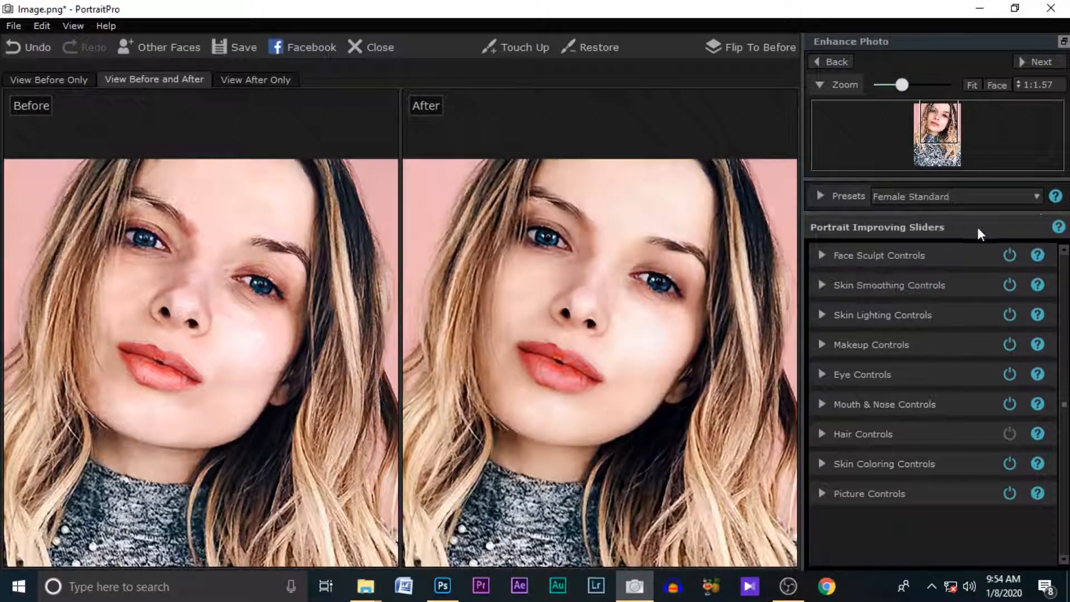
{"action": "left_click", "coordinate": [973, 196]}
{"action": "left_click", "coordinate": [955, 253]}
{"action": "left_click", "coordinate": [1001, 198]}
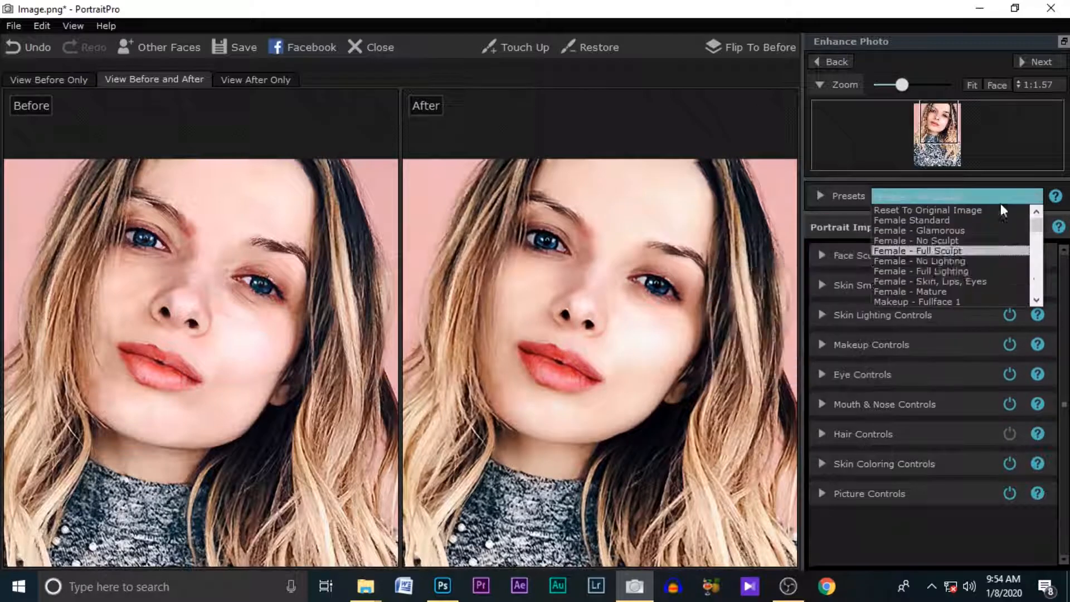
{"action": "left_click", "coordinate": [960, 242]}
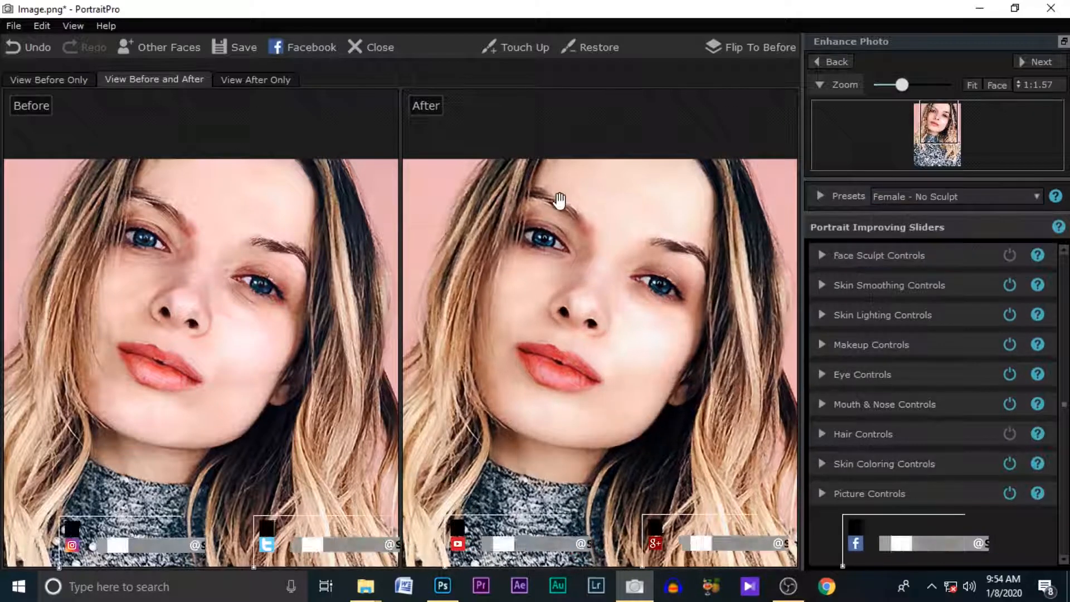
Smooth the skin under the eye, on the forehead and around the upper face with the Touch Up brush
{"action": "left_click", "coordinate": [515, 47]}
{"action": "scroll", "coordinate": [609, 251], "scroll_direction": "up", "scroll_amount": 3}
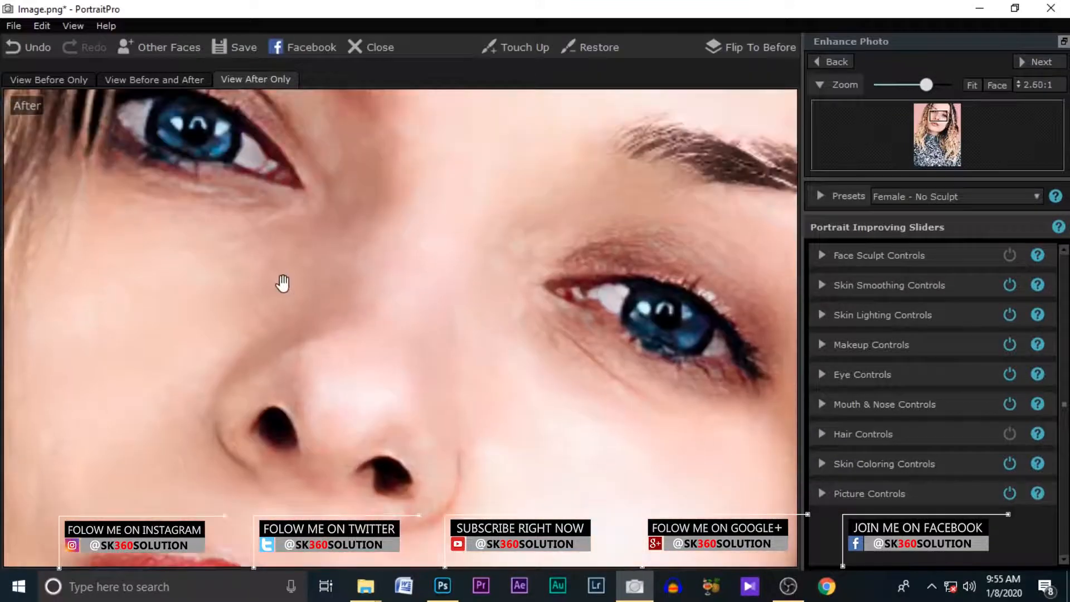
{"action": "left_click", "coordinate": [515, 47]}
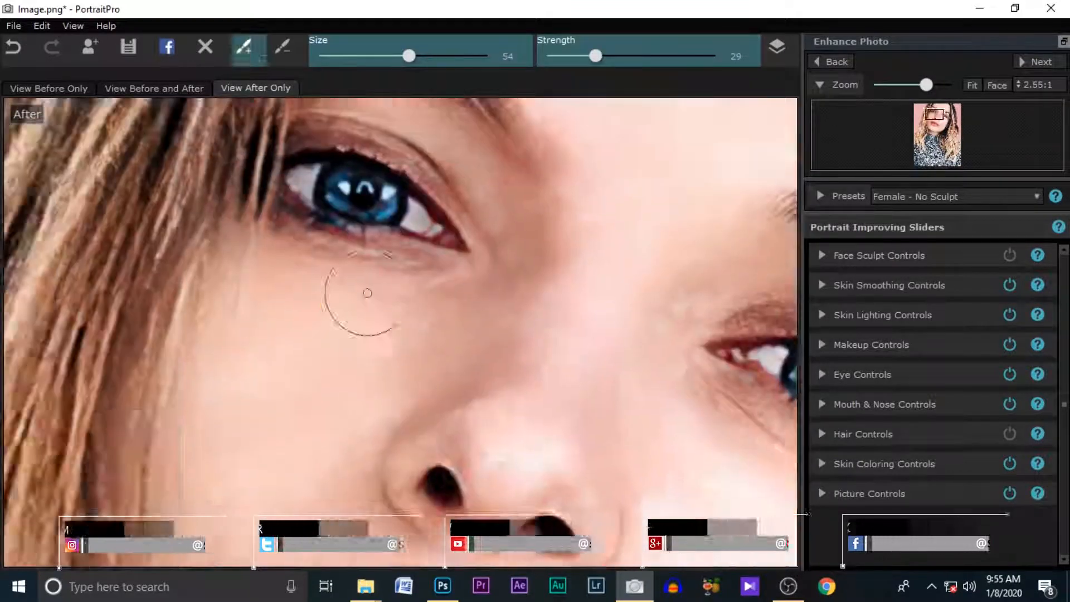
{"action": "left_click_drag", "start_coordinate": [368, 294], "coordinate": [320, 420]}
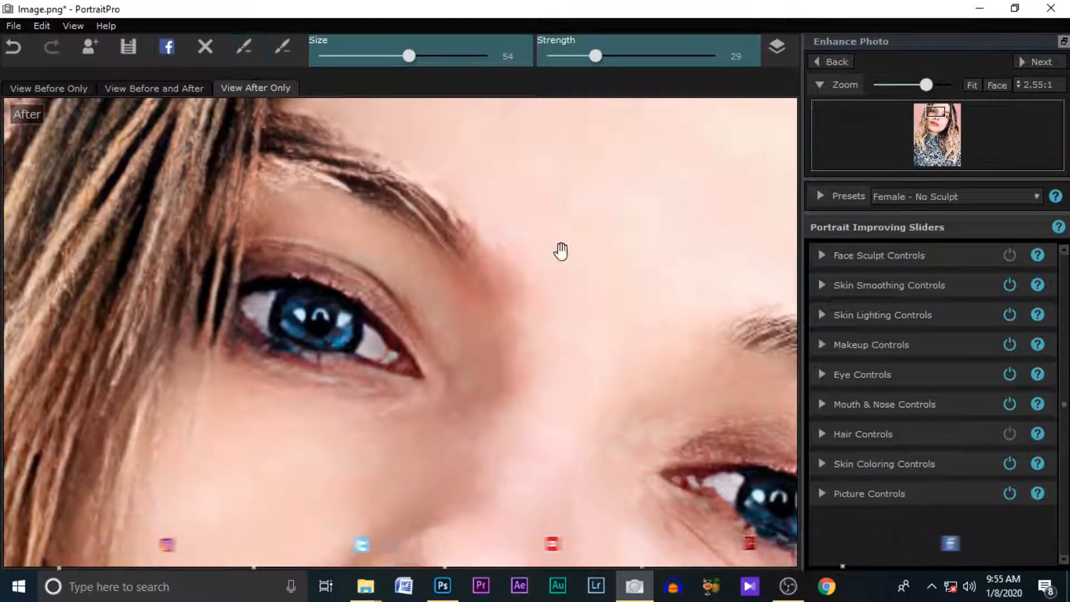
{"action": "left_click_drag", "start_coordinate": [562, 249], "coordinate": [398, 415]}
{"action": "left_click_drag", "start_coordinate": [457, 349], "coordinate": [424, 340]}
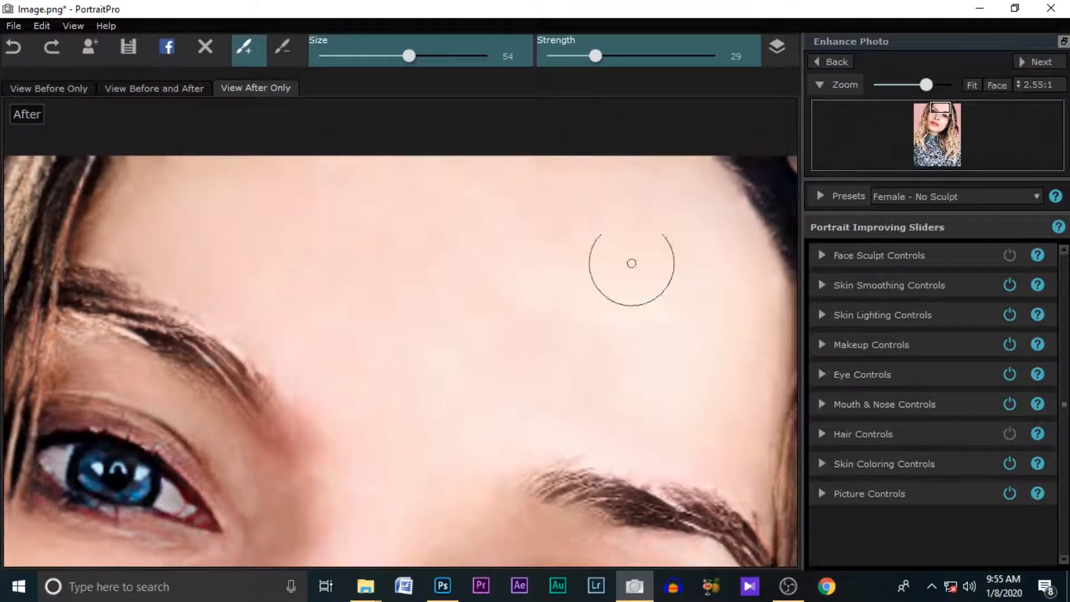
{"action": "left_click_drag", "start_coordinate": [622, 394], "coordinate": [546, 191]}
{"action": "left_click_drag", "start_coordinate": [158, 394], "coordinate": [407, 217]}
{"action": "left_click_drag", "start_coordinate": [240, 446], "coordinate": [271, 184]}
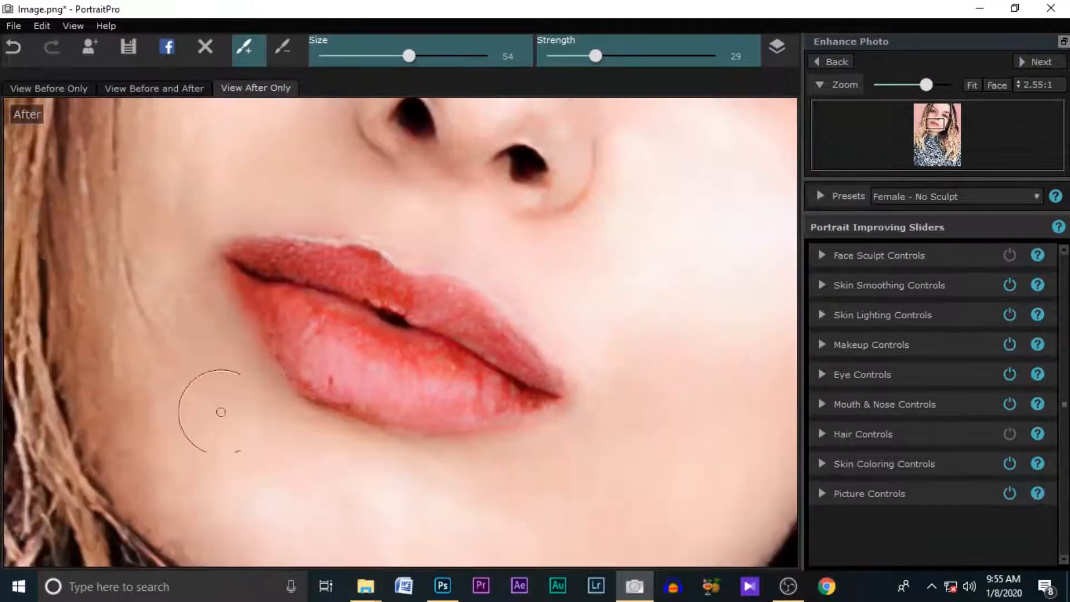
Touch up the skin around the mouth, along the chin and jaw, and on the cheeks
{"action": "left_click_drag", "start_coordinate": [365, 534], "coordinate": [354, 388]}
{"action": "left_click_drag", "start_coordinate": [458, 418], "coordinate": [437, 239]}
{"action": "mouse_move", "coordinate": [148, 286]}
{"action": "left_mouse_down"}
{"action": "mouse_move", "coordinate": [148, 310]}
{"action": "mouse_move", "coordinate": [427, 436]}
{"action": "mouse_move", "coordinate": [245, 367]}
{"action": "left_mouse_up"}
{"action": "left_click_drag", "start_coordinate": [515, 381], "coordinate": [380, 494]}
{"action": "left_click_drag", "start_coordinate": [375, 390], "coordinate": [522, 432]}
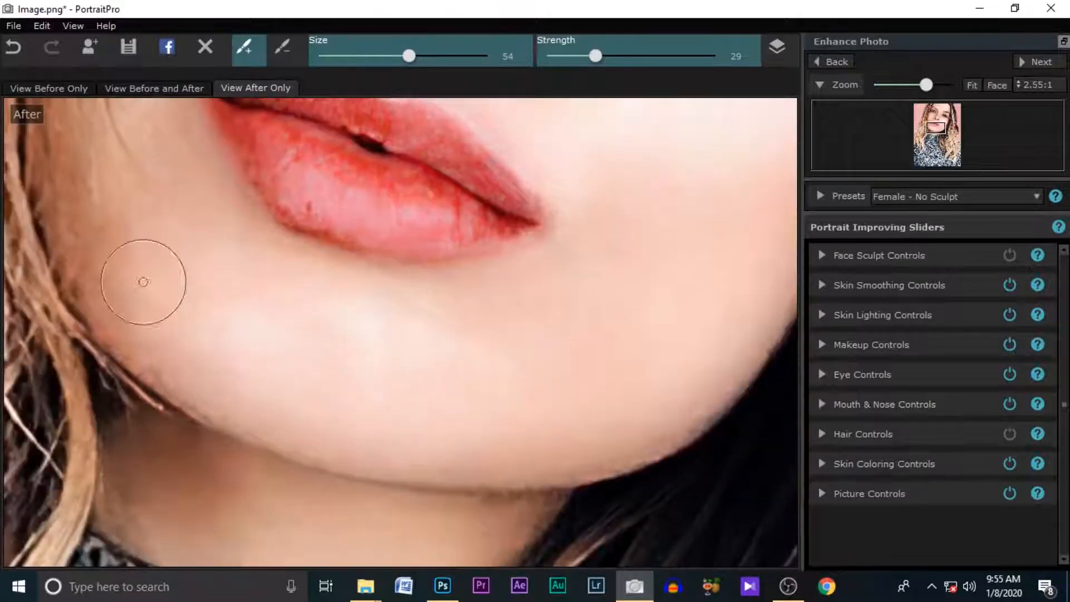
{"action": "left_click_drag", "start_coordinate": [239, 306], "coordinate": [323, 439]}
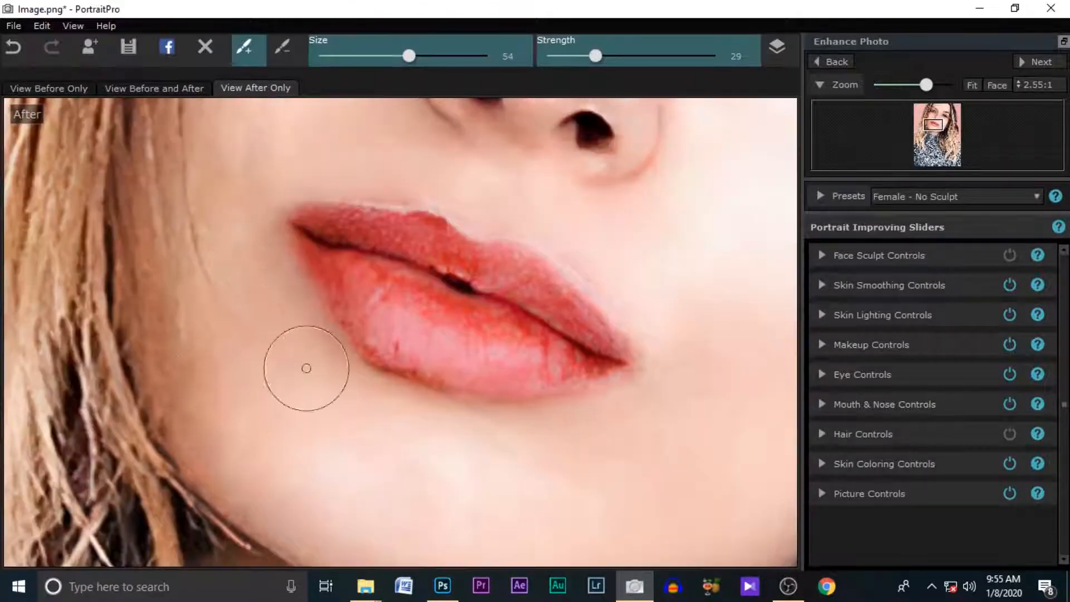
{"action": "left_click_drag", "start_coordinate": [266, 320], "coordinate": [310, 451]}
{"action": "left_click_drag", "start_coordinate": [550, 249], "coordinate": [341, 420]}
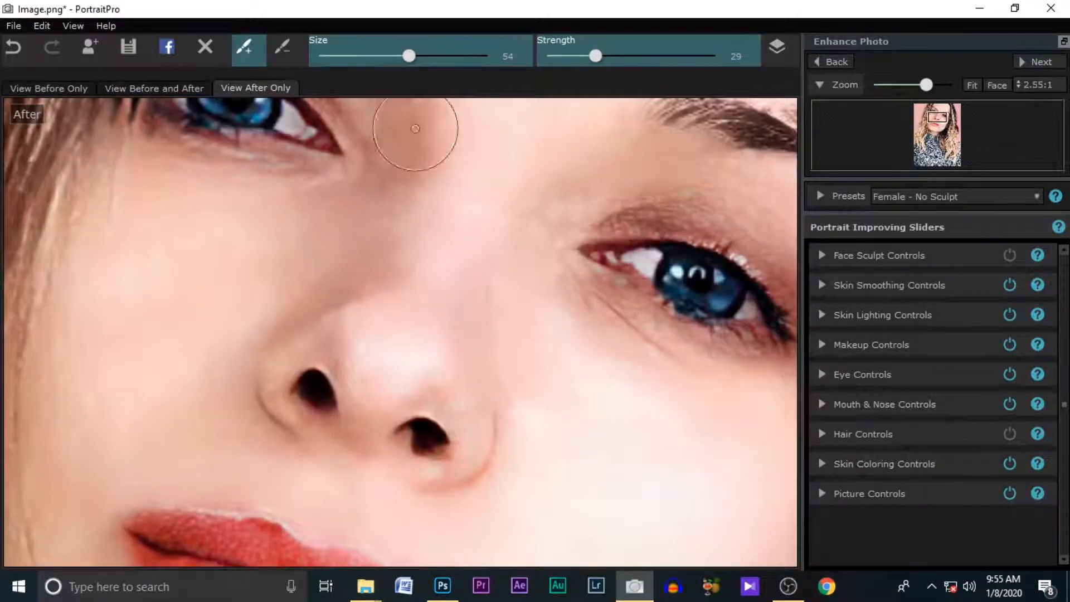
Try mouth settings of Master Fade 87, Lip Saturation 100, Lip Darken 77 and Lip Contrast 58, and undo them
{"action": "left_click", "coordinate": [919, 413]}
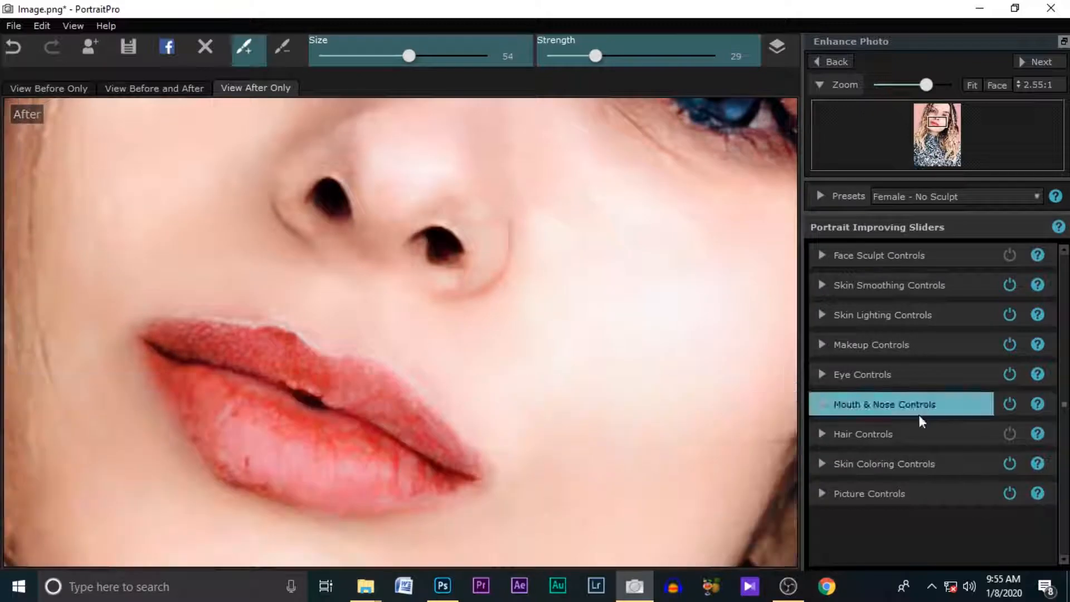
{"action": "left_click", "coordinate": [828, 406]}
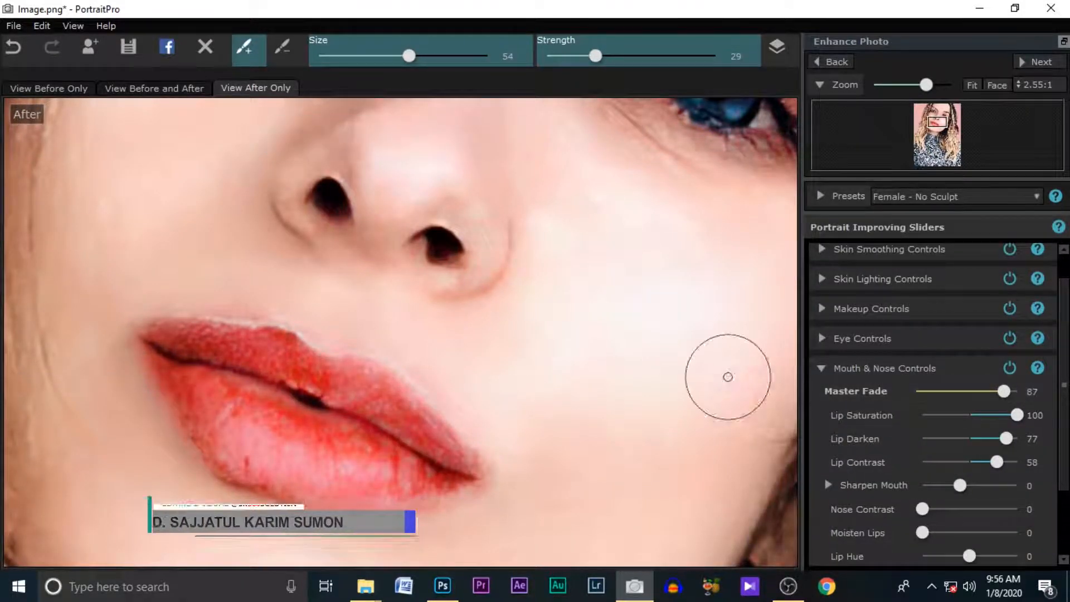
{"action": "scroll", "coordinate": [726, 376], "scroll_direction": "down", "scroll_amount": 4}
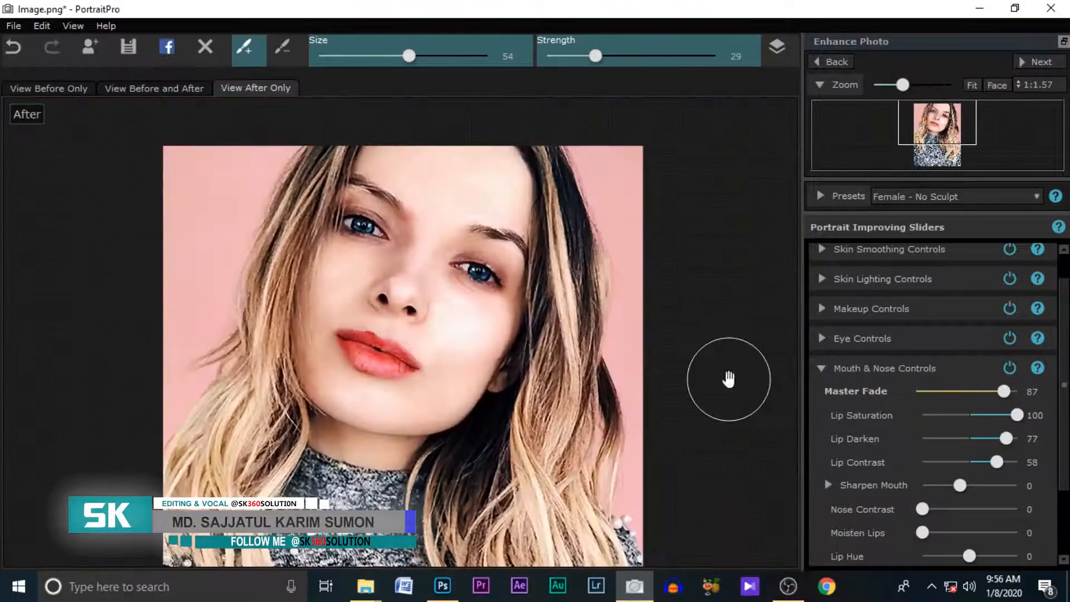
{"action": "key", "text": "ctrl+z"}
Compare the portrait in the before-only and after-only views and try to save the enhanced image
{"action": "left_click", "coordinate": [43, 88]}
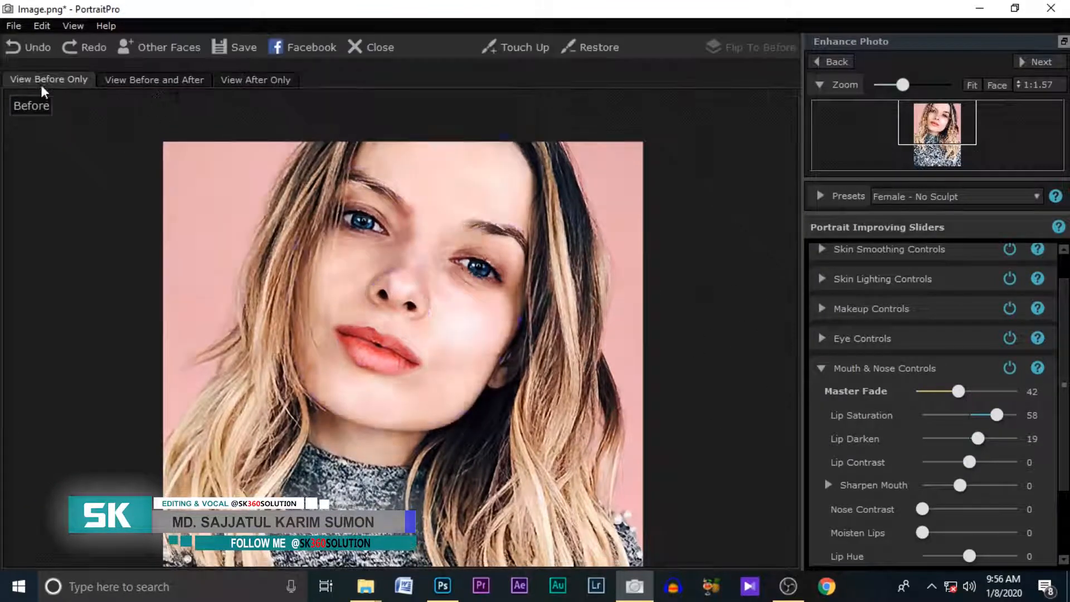
{"action": "left_click", "coordinate": [243, 78]}
{"action": "left_click", "coordinate": [234, 47]}
{"action": "left_click", "coordinate": [608, 347]}
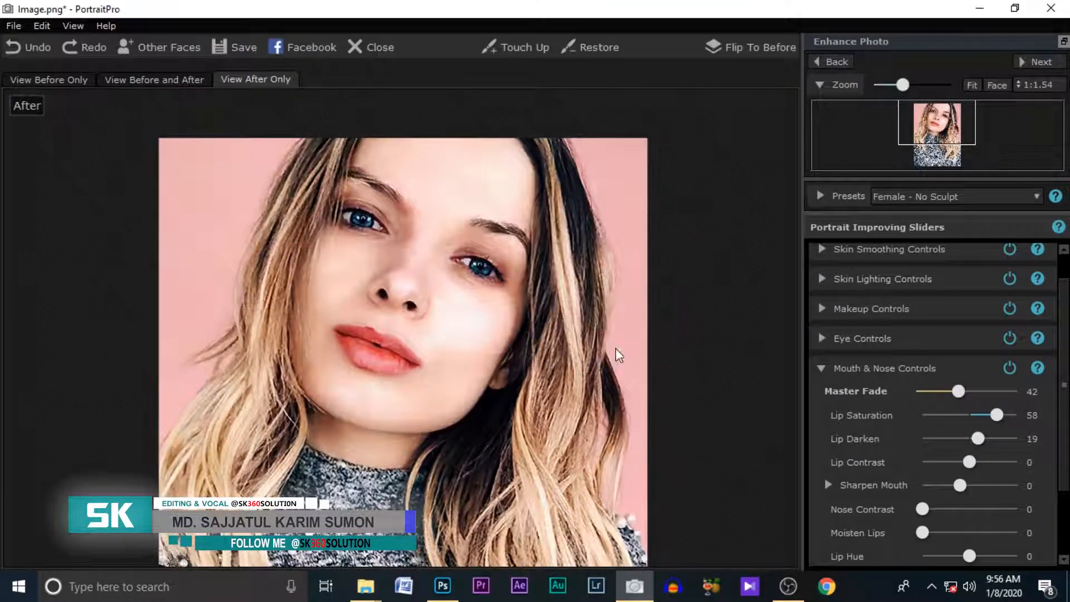
{"action": "left_click", "coordinate": [422, 368]}
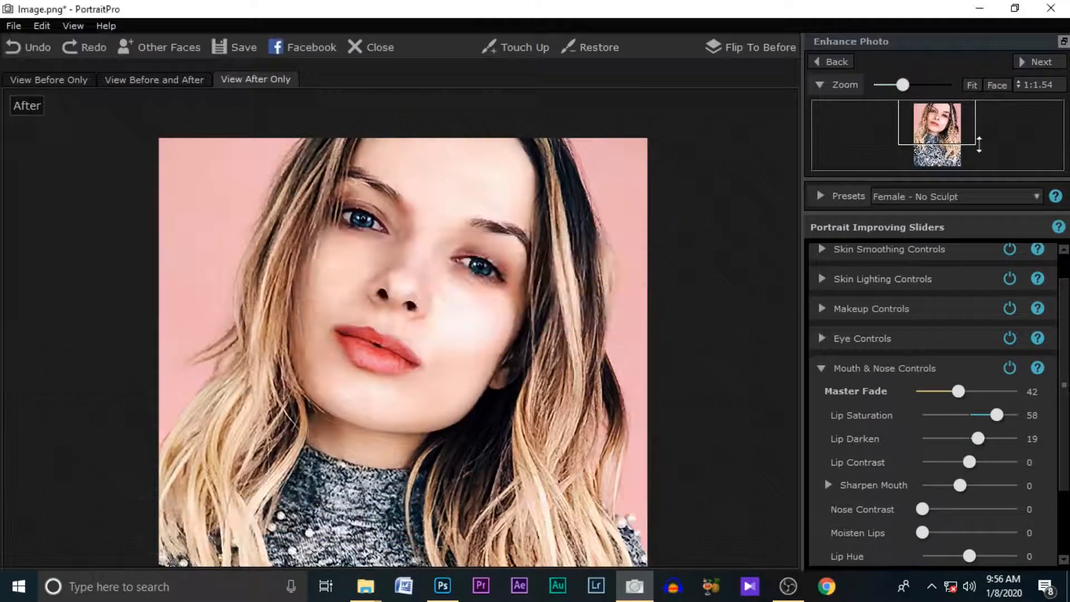